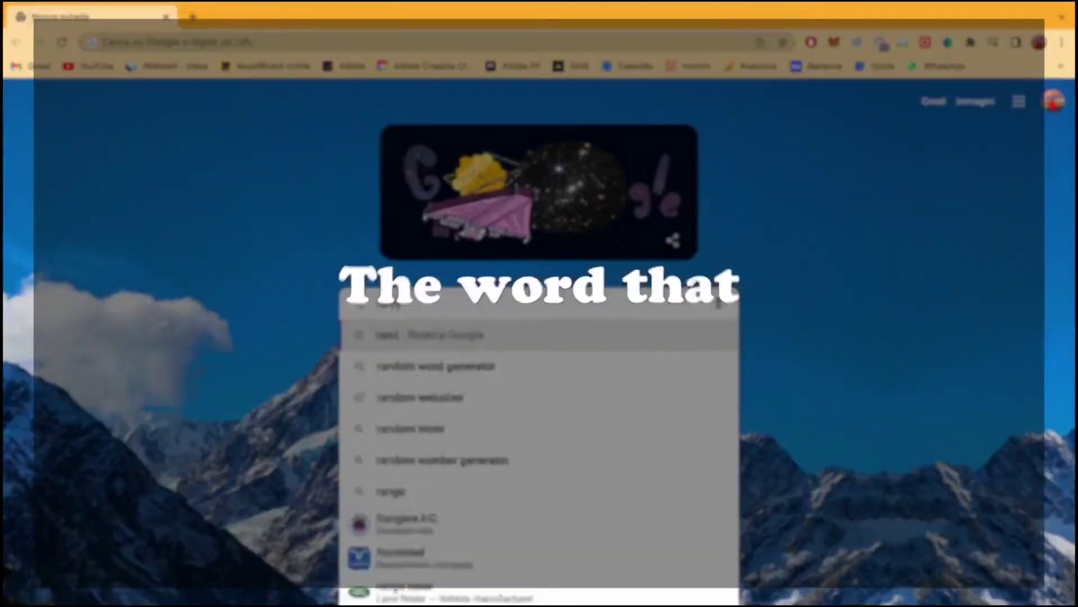
# - Search Google for a random word generator
pyautogui.write('dom word generator')
pyautogui.press('Return')
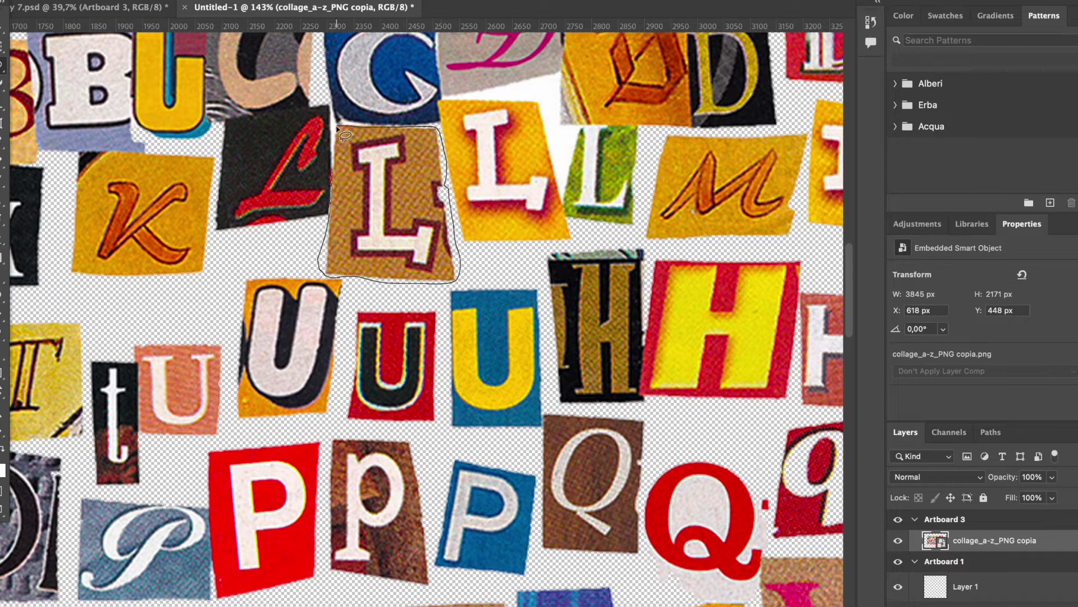
# - In Photoshop, copy the selected brown L cut-out from the collage onto a new layer named L
pyautogui.hotkey('ctrl', 'j')
pyautogui.doubleClick(978, 540)
pyautogui.write('L')
pyautogui.press('Return')
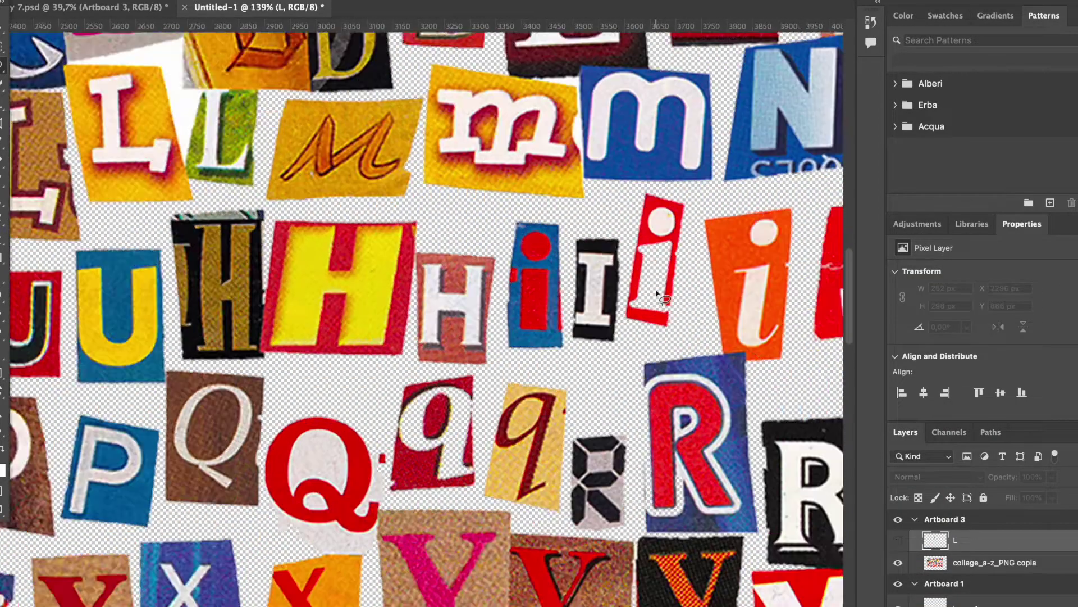
# - Lasso the orange i cut-out and copy it from the collage onto its own layer named I
pyautogui.hscroll(5, 657, 293)
pyautogui.moveTo(501, 340); pyautogui.dragTo(538, 349)
pyautogui.moveTo(561, 190); pyautogui.dragTo(565, 194)
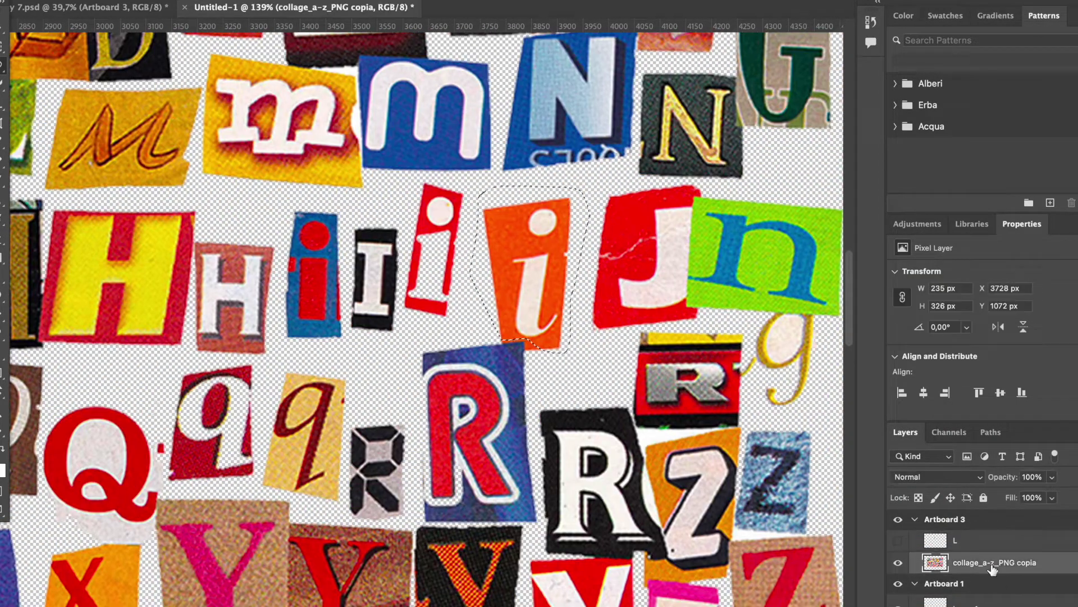
pyautogui.hotkey('ctrl', 'j')
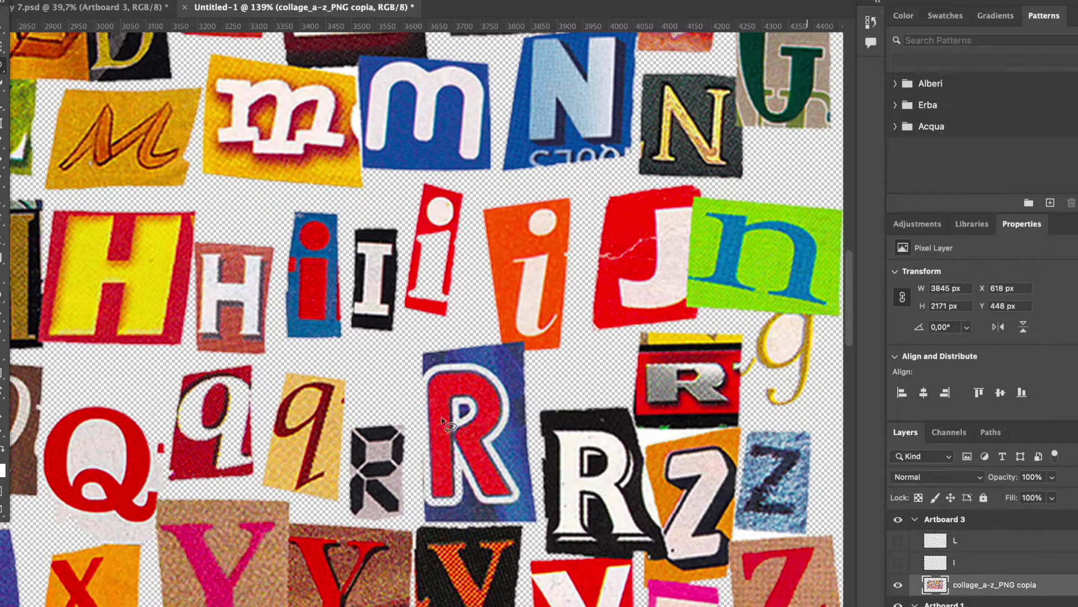
# - Lasso the pink V cut-out in the collage and copy it onto a new layer named V
pyautogui.scroll(-3, 391, 325)
pyautogui.scroll(-3, 392, 326)
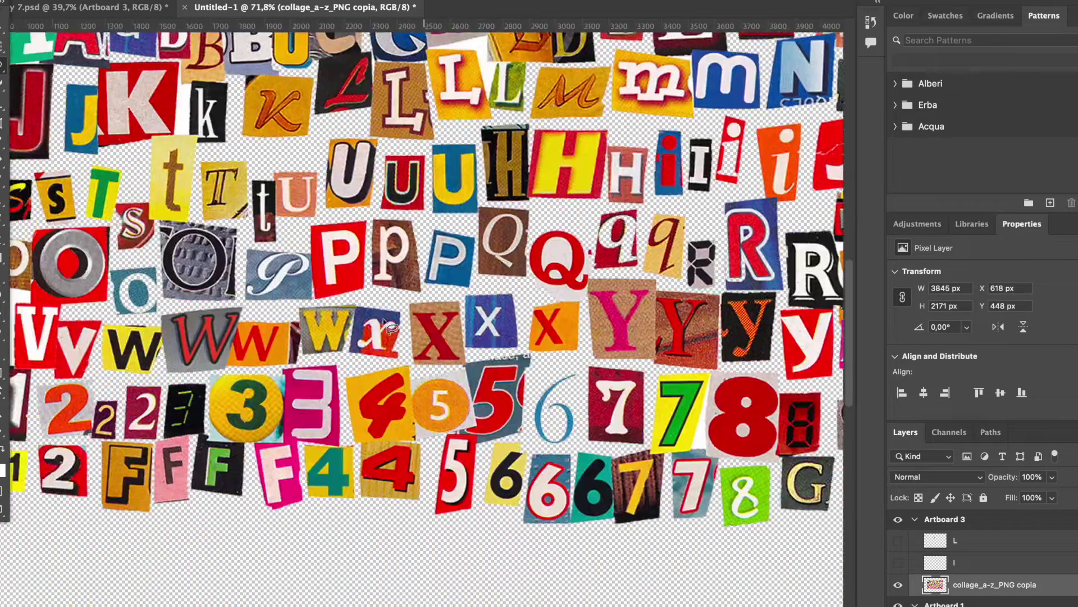
pyautogui.scroll(5, 107, 373)
pyautogui.moveTo(172, 450); pyautogui.dragTo(172, 448)
pyautogui.hotkey('ctrl', 'j')
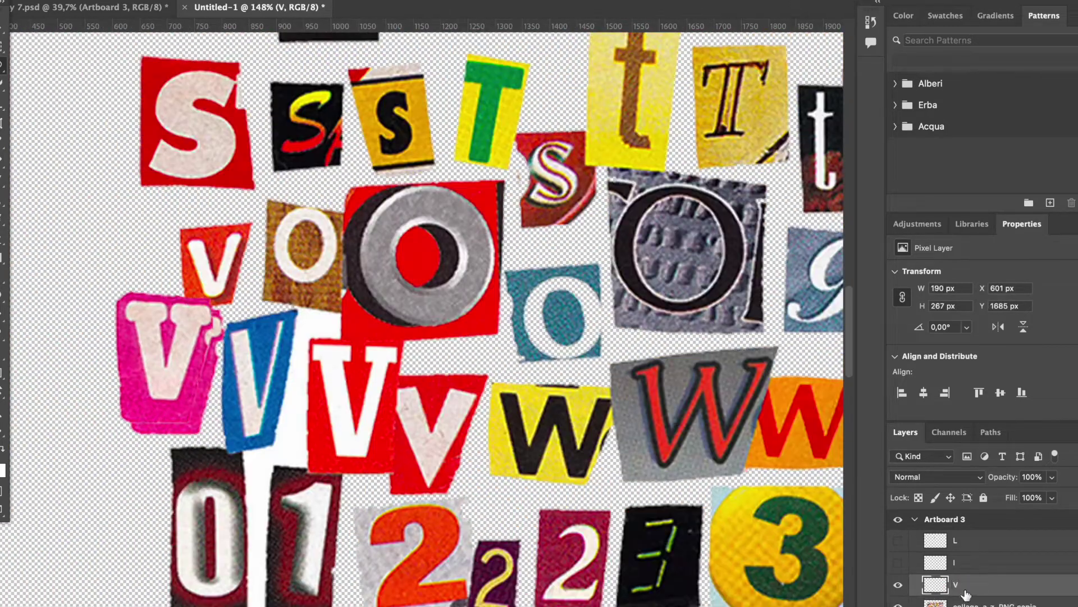
# - Copy the dark-red E cut-out onto its own layer named E and hide the collage
pyautogui.scroll(-4, 538, 221)
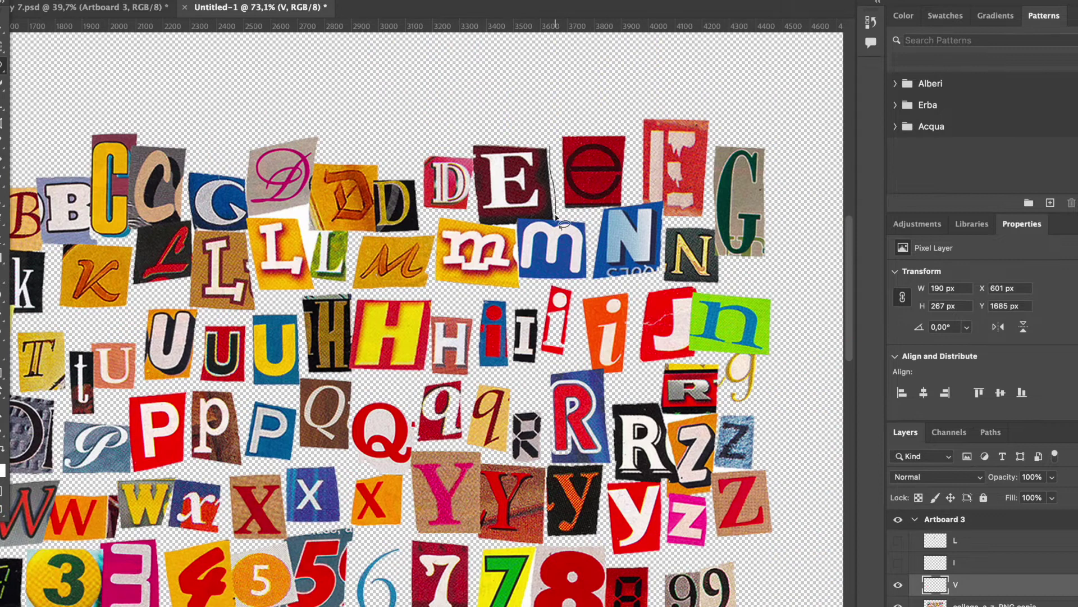
pyautogui.hotkey('ctrl', 'j')
pyautogui.scroll(-3, 427, 314)
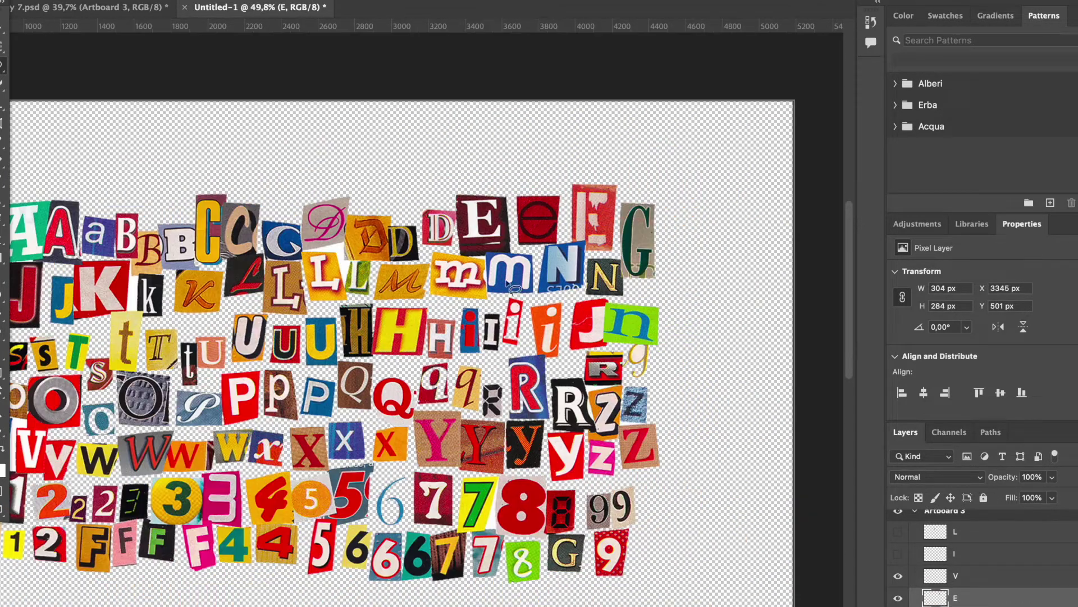
pyautogui.click(898, 604)
# - Place the orange i tightly beside the brown L and adjust its layer order
pyautogui.scroll(-2, 427, 314)
pyautogui.press('v')
pyautogui.moveTo(504, 326); pyautogui.dragTo(308, 309)
pyautogui.scroll(4, 352, 300)
pyautogui.press('Return')
pyautogui.moveTo(993, 529); pyautogui.dragTo(993, 514)
pyautogui.click(641, 471)
pyautogui.hscroll(-3, 641, 471)
pyautogui.moveTo(432, 276); pyautogui.dragTo(430, 284)
# - Add the pink V and dark-red E to complete the word LIVE, with the E layer on top
pyautogui.moveTo(69, 433); pyautogui.dragTo(454, 281)
pyautogui.moveTo(620, 206); pyautogui.dragTo(499, 283)
pyautogui.moveTo(966, 596); pyautogui.dragTo(966, 522)
pyautogui.moveTo(521, 308); pyautogui.dragTo(506, 294)
pyautogui.press('Return')
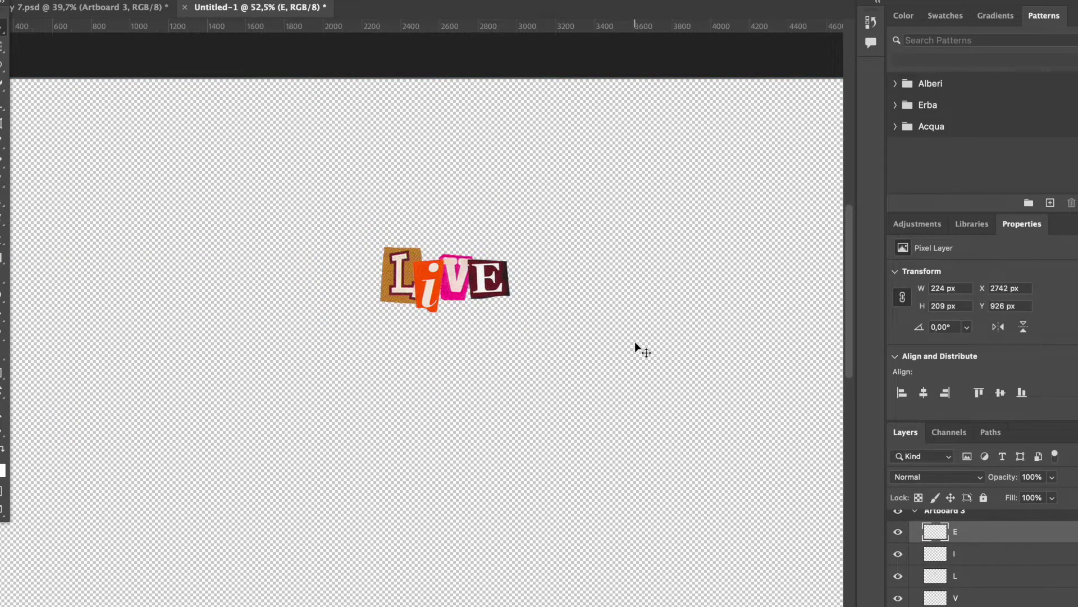
# - Select all the letters of LIVE, move them together onto Artboard 1 and enlarge them
pyautogui.moveTo(635, 342); pyautogui.dragTo(388, 258)
pyautogui.scroll(-4, 418, 323)
pyautogui.moveTo(459, 304); pyautogui.dragTo(618, 305)
pyautogui.moveTo(522, 303); pyautogui.dragTo(479, 128)
pyautogui.click(538, 322)
# - Show the collage again and copy the grey W cut-out with red lettering onto a new layer
pyautogui.hotkey('ctrl', 'v')
pyautogui.scroll(6, 318, 359)
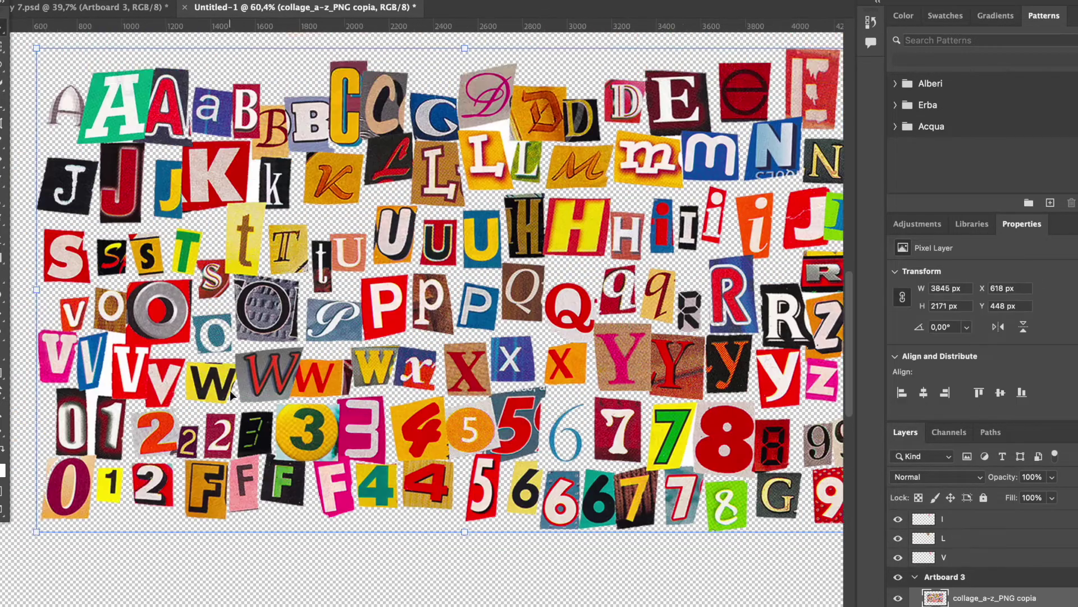
pyautogui.press('l')
pyautogui.moveTo(342, 270); pyautogui.dragTo(315, 360)
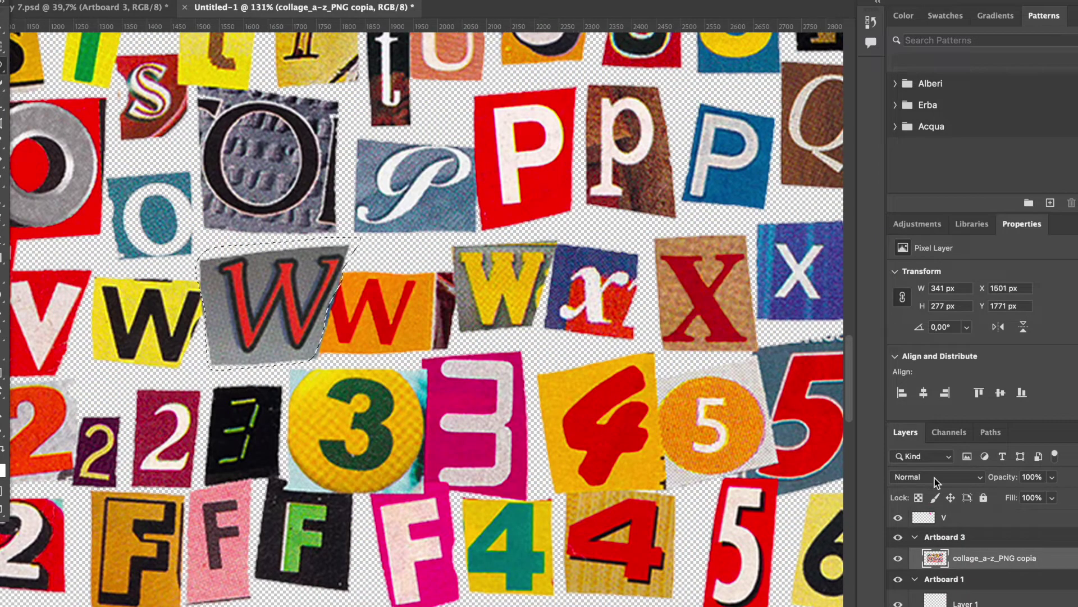
pyautogui.hotkey('ctrl', 'j')
# - Copy the narrow red i and the green T cut-outs from the collage onto separate layers
pyautogui.scroll(-3, 668, 460)
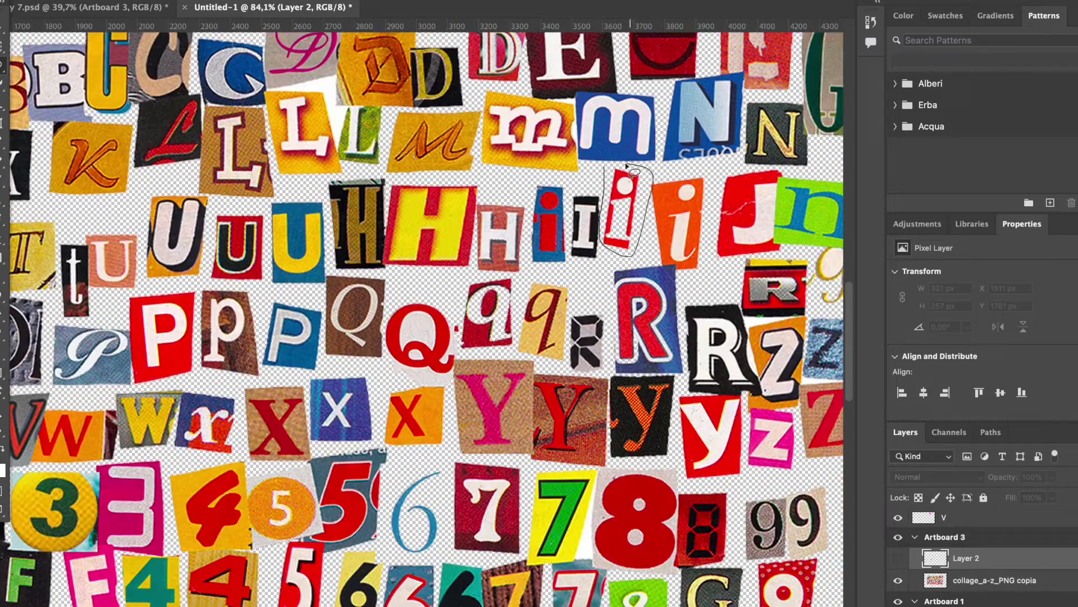
pyautogui.moveTo(651, 176); pyautogui.dragTo(646, 168)
pyautogui.hotkey('ctrl', 'j')
pyautogui.scroll(-3, 219, 264)
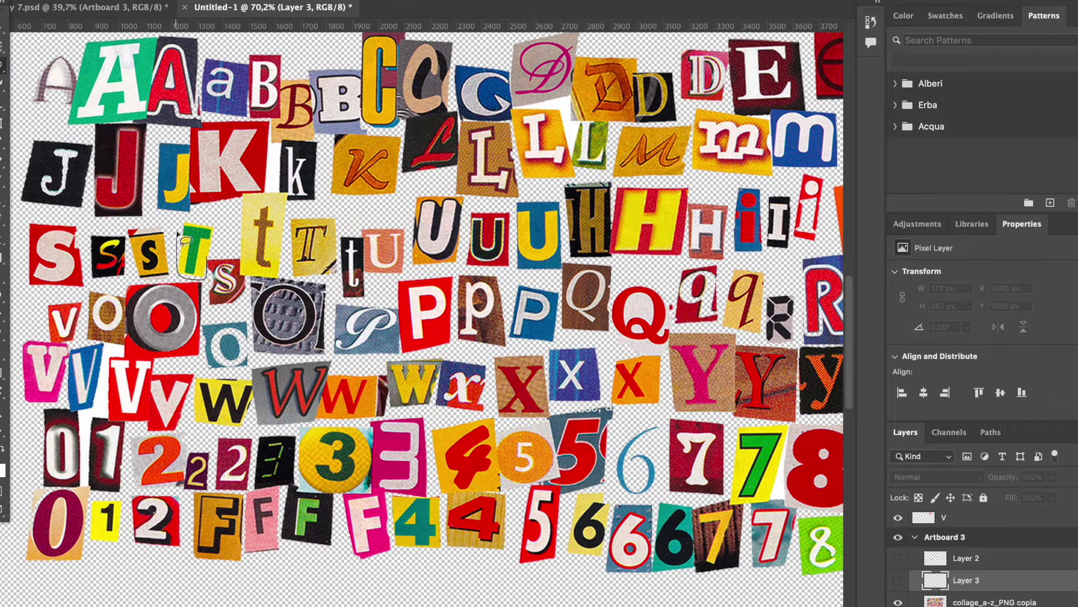
pyautogui.hotkey('ctrl', 'j')
# - Lasso the large yellow H, copy it from the collage onto its own layer and hide the collage
pyautogui.hscroll(2, 547, 247)
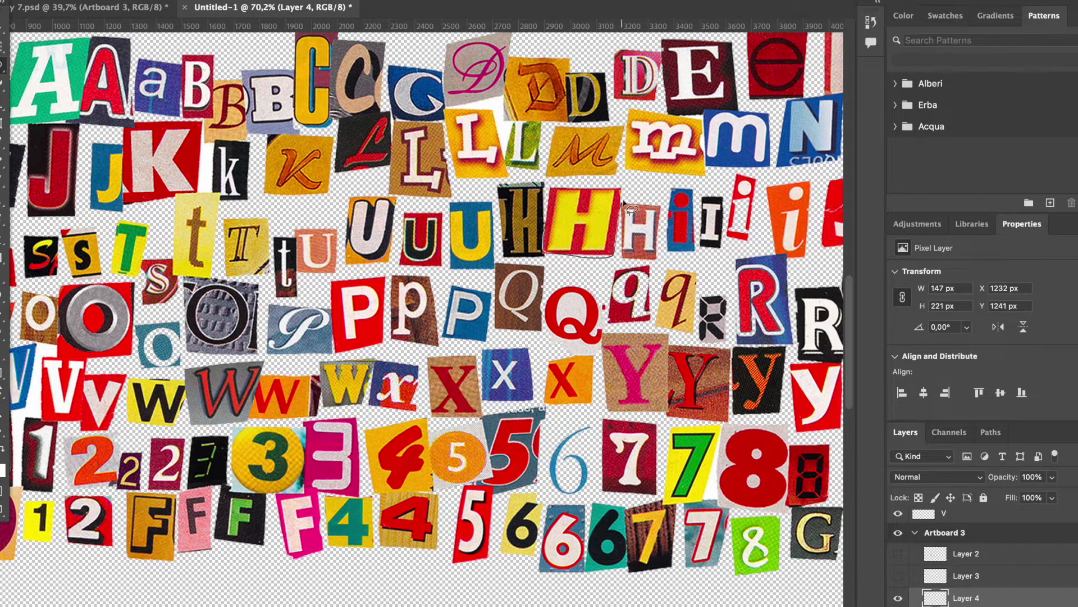
pyautogui.moveTo(546, 186); pyautogui.dragTo(547, 183)
pyautogui.scroll(-1, 999, 561)
pyautogui.click(999, 593)
pyautogui.hotkey('ctrl', 'j')
pyautogui.click(898, 600)
pyautogui.click(899, 533)
pyautogui.click(898, 532)
# - Line up the red i, green T and yellow H after the W to spell WITH
pyautogui.click(987, 556)
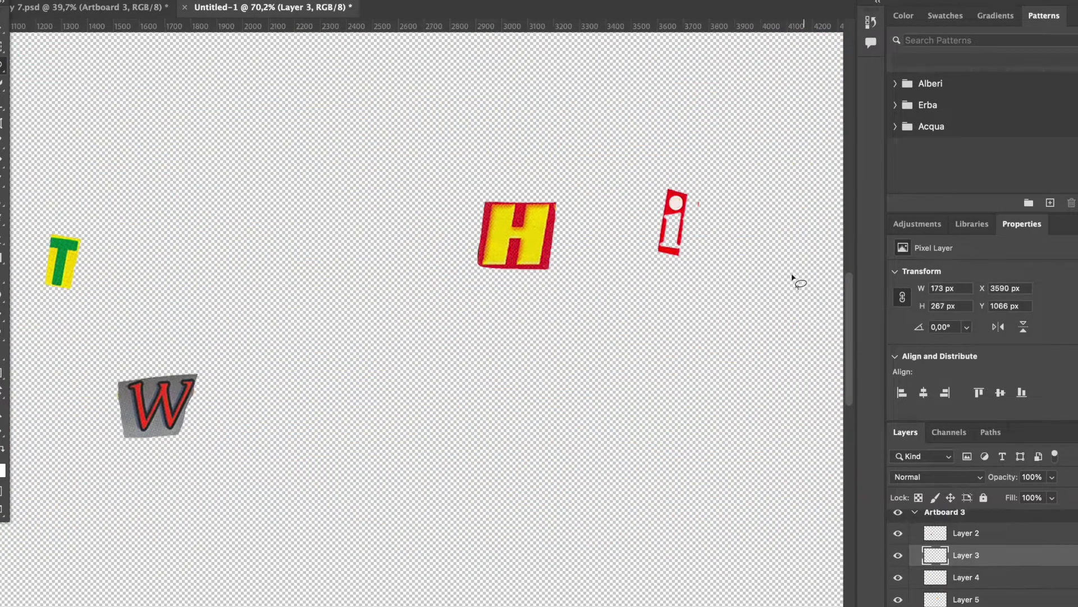
pyautogui.scroll(-2, 738, 295)
pyautogui.press('v')
pyautogui.moveTo(627, 227); pyautogui.dragTo(229, 380)
pyautogui.moveTo(122, 276); pyautogui.dragTo(256, 396)
pyautogui.moveTo(498, 258); pyautogui.dragTo(297, 398)
# - Select the letters of WITH, move them onto Artboard 1 below LIVE and enlarge them
pyautogui.scroll(-3, 416, 325)
pyautogui.moveTo(413, 323); pyautogui.dragTo(255, 388)
pyautogui.moveTo(383, 352); pyautogui.dragTo(440, 352)
pyautogui.moveTo(423, 351); pyautogui.dragTo(444, 176)
pyautogui.press('Return')
pyautogui.moveTo(531, 362); pyautogui.dragTo(320, 141)
pyautogui.moveTo(726, 173)
pyautogui.mouseDown()
pyautogui.moveTo(647, 173)
pyautogui.moveTo(330, 282)
pyautogui.mouseUp()
pyautogui.click(653, 318)
# - Show the collage on Artboard 3 and copy the lime-green n cut-out onto a new layer
pyautogui.hscroll(4, 653, 318)
pyautogui.scroll(3, 654, 317)
pyautogui.click(899, 541)
pyautogui.scroll(5, 798, 317)
pyautogui.press('l')
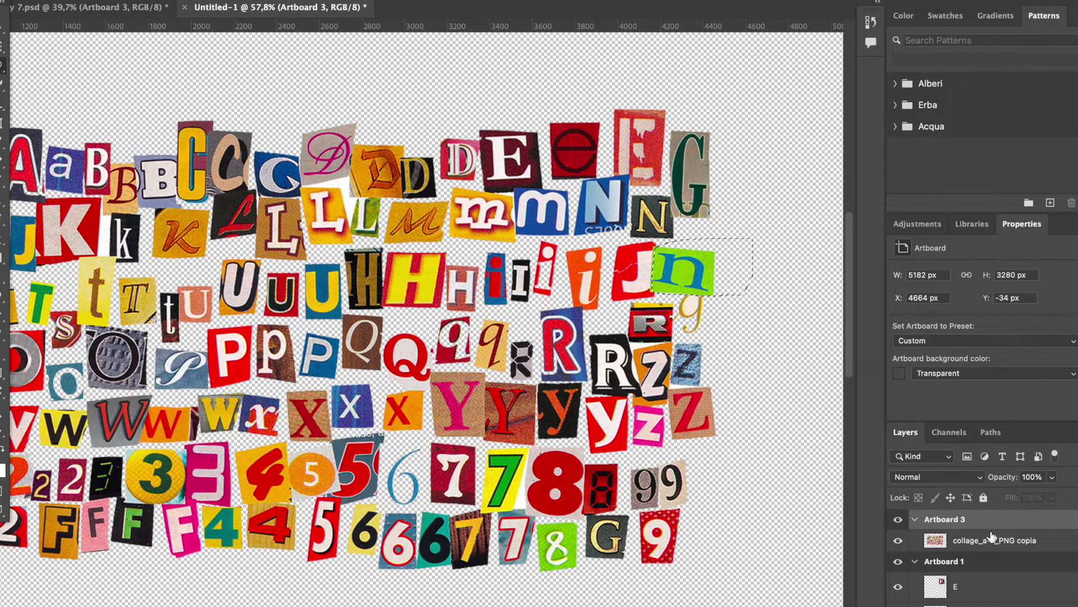
pyautogui.hotkey('ctrl', 'j')
# - Copy the small brown o cut-out from the collage onto its own layer and hide the collage
pyautogui.scroll(5, 754, 280)
pyautogui.click(120, 8)
pyautogui.click(270, 7)
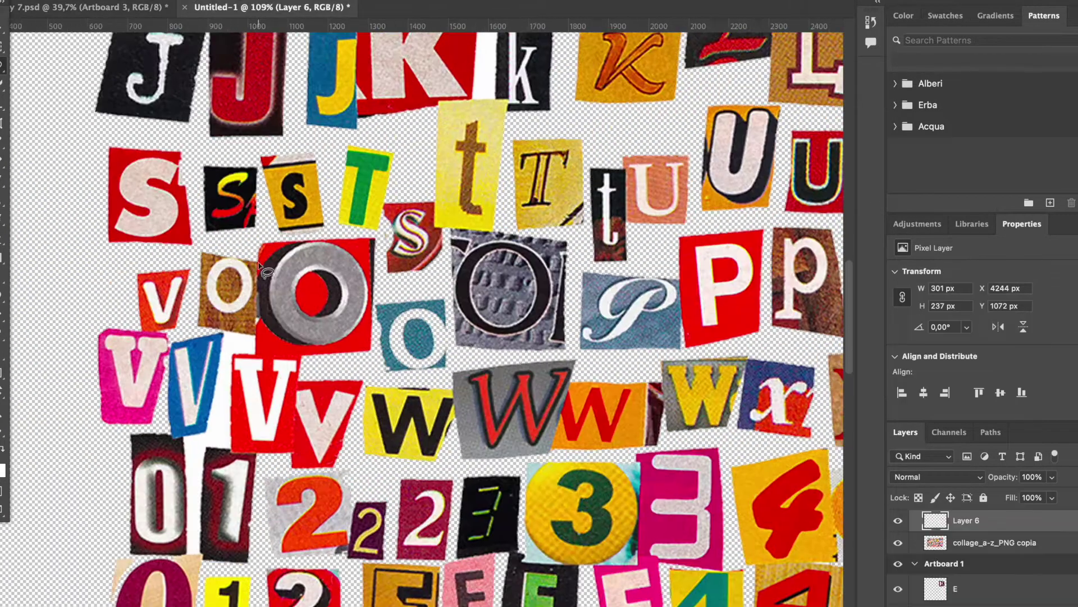
pyautogui.click(968, 544)
pyautogui.hotkey('ctrl', 'j')
pyautogui.click(898, 564)
pyautogui.scroll(-5, 419, 323)
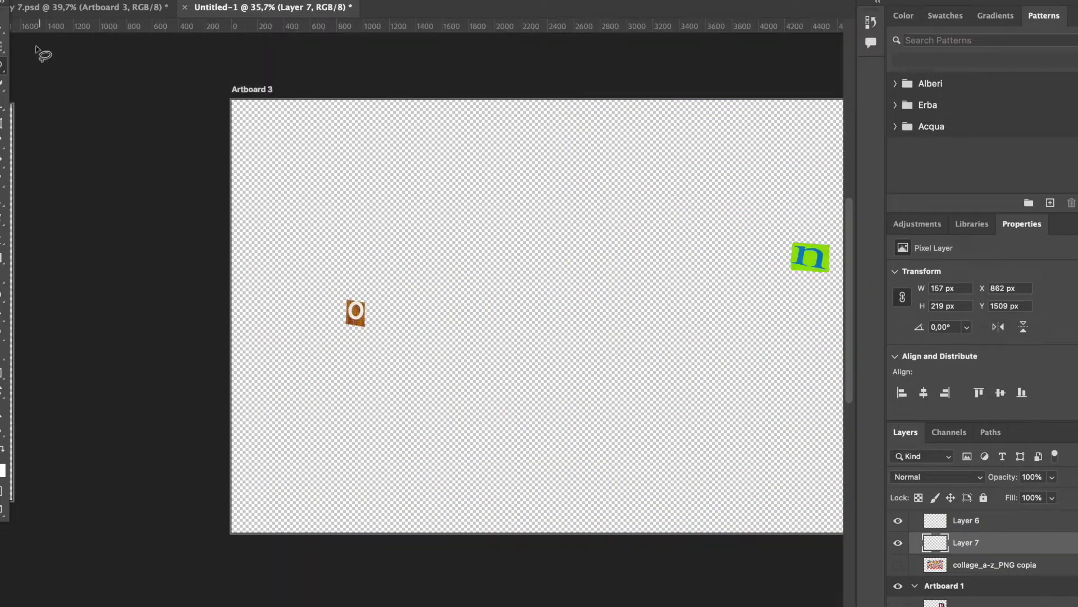
# - Place the brown o directly after the green n to spell NO and raise its layer above the n
pyautogui.click(2, 28)
pyautogui.moveTo(356, 313); pyautogui.dragTo(774, 296)
pyautogui.moveTo(548, 325); pyautogui.dragTo(615, 285)
pyautogui.moveTo(639, 286); pyautogui.dragTo(638, 291)
pyautogui.press('Return')
pyautogui.moveTo(612, 284); pyautogui.dragTo(601, 285)
pyautogui.moveTo(972, 562); pyautogui.dragTo(972, 530)
pyautogui.moveTo(605, 290); pyautogui.dragTo(712, 282)
# - Select both letters of NO and move them together onto Artboard 1
pyautogui.keyDown('shift'); pyautogui.click(966, 563); pyautogui.keyUp('shift')
pyautogui.scroll(-5, 534, 305)
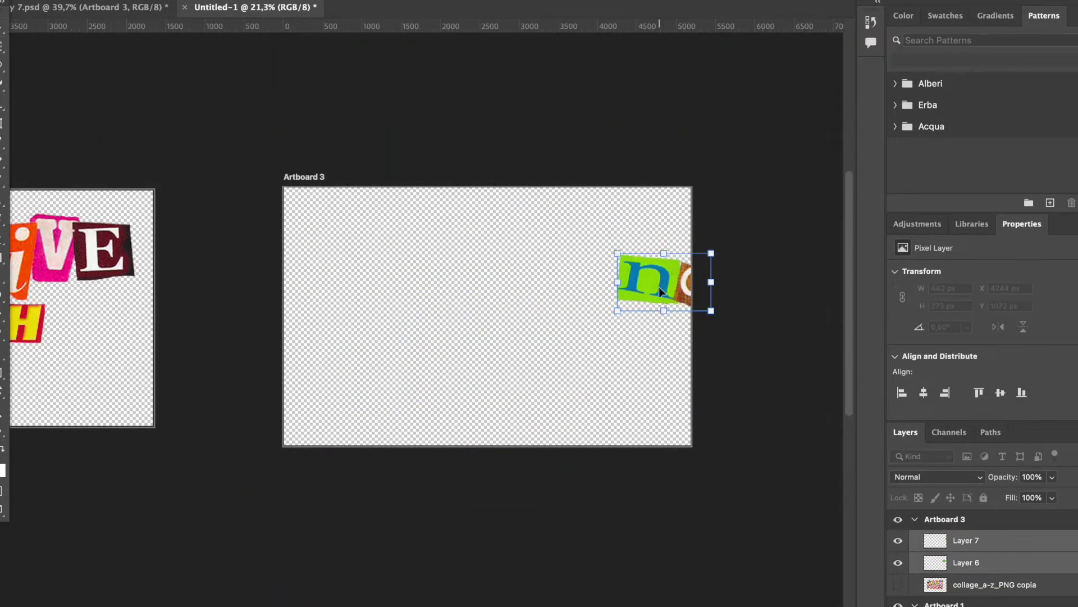
pyautogui.hscroll(-5, 660, 286)
pyautogui.moveTo(815, 283); pyautogui.dragTo(232, 327)
pyautogui.moveTo(253, 353); pyautogui.dragTo(252, 330)
pyautogui.press('Return')
pyautogui.click(550, 347)
# - Show the collage again and copy the red R cut-out with metallic lettering onto a new layer
pyautogui.hotkey('ctrl', ',')
pyautogui.scroll(10, 717, 397)
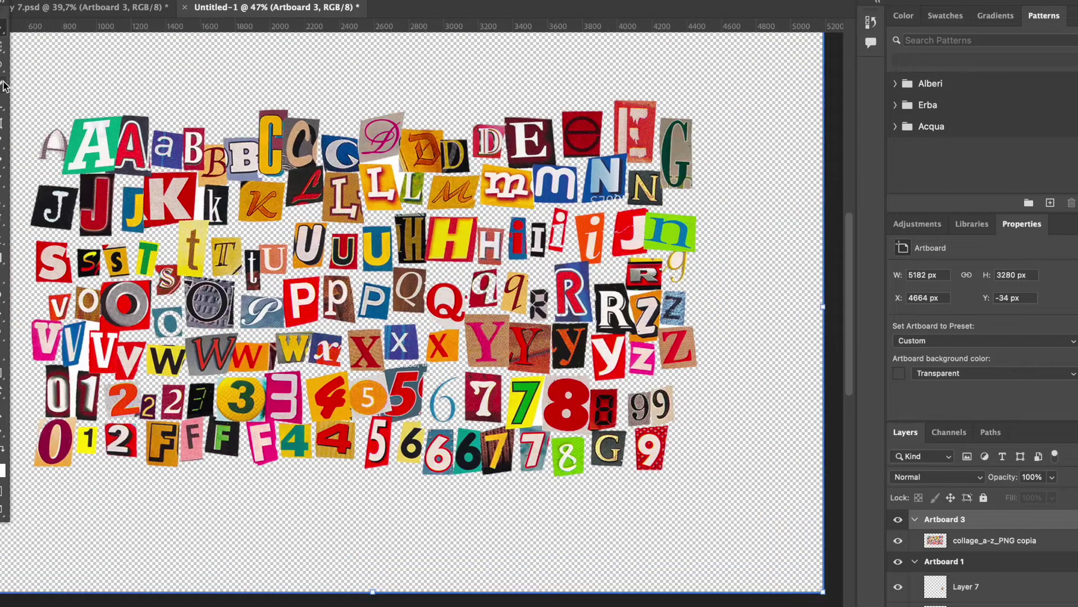
pyautogui.scroll(3, 650, 224)
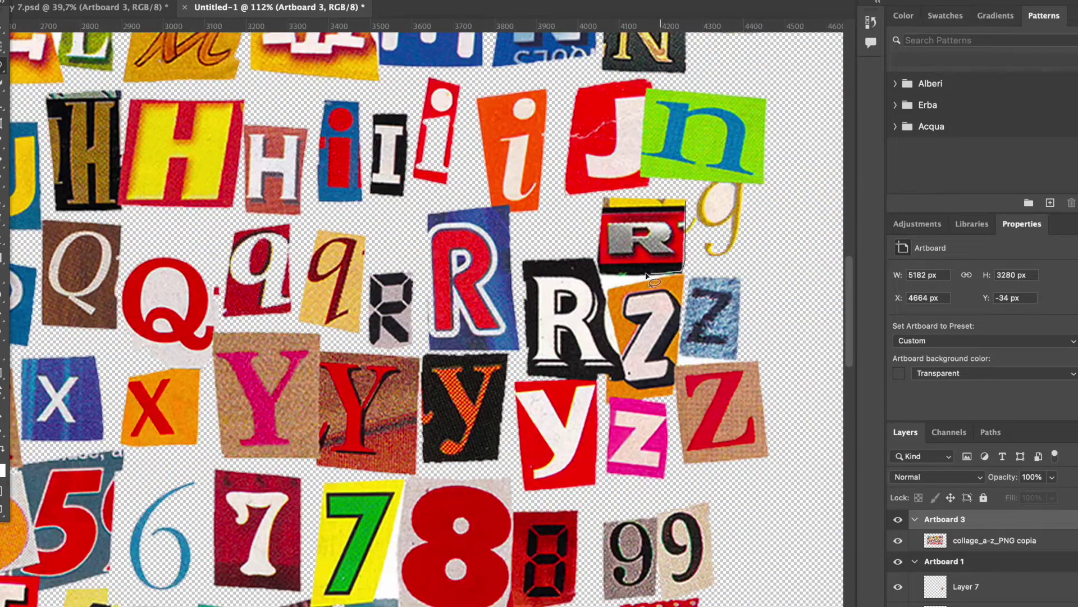
pyautogui.hotkey('ctrl', 'shift', 'alt', 'n')
pyautogui.scroll(-5, 476, 281)
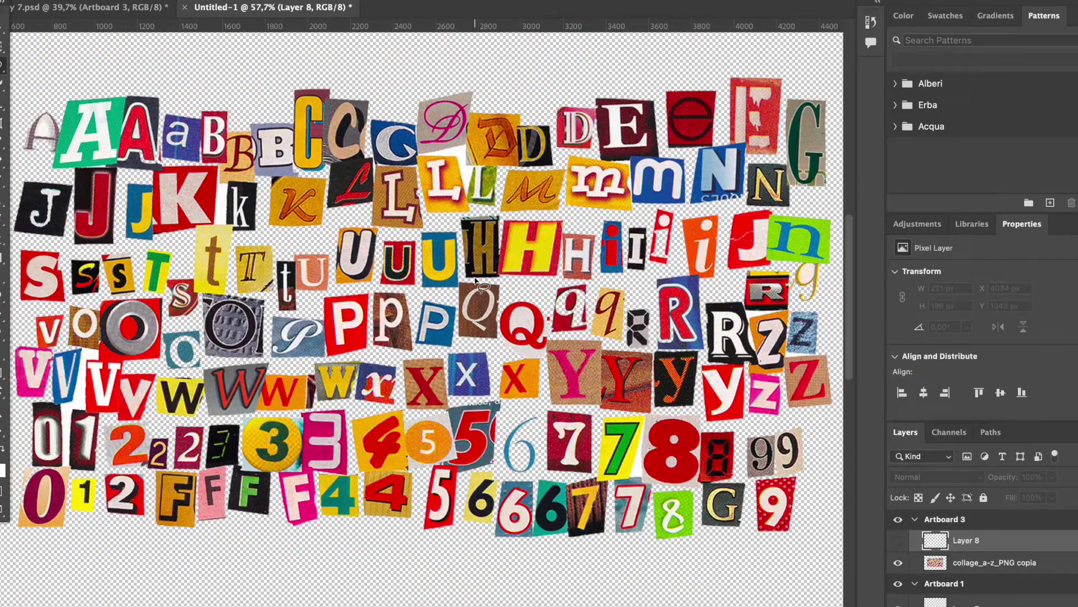
# - Lasso the dark-red e cut-out near the collage's upper edge and copy it onto its own layer
pyautogui.scroll(2, 318, 294)
pyautogui.scroll(2, 595, 348)
pyautogui.hscroll(3, 701, 79)
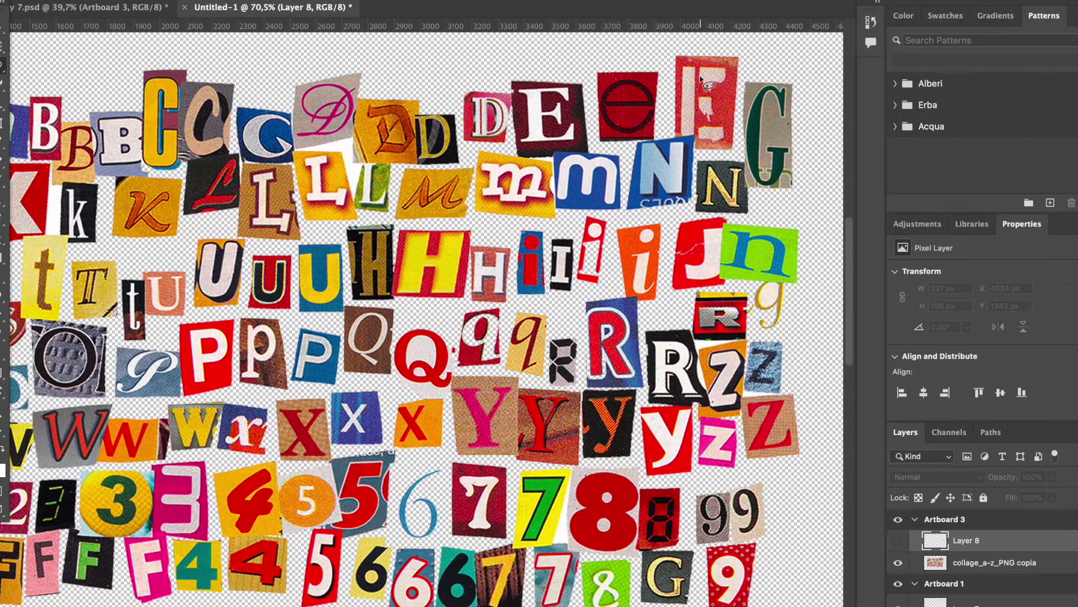
pyautogui.moveTo(668, 97); pyautogui.dragTo(597, 66)
pyautogui.click(1001, 566)
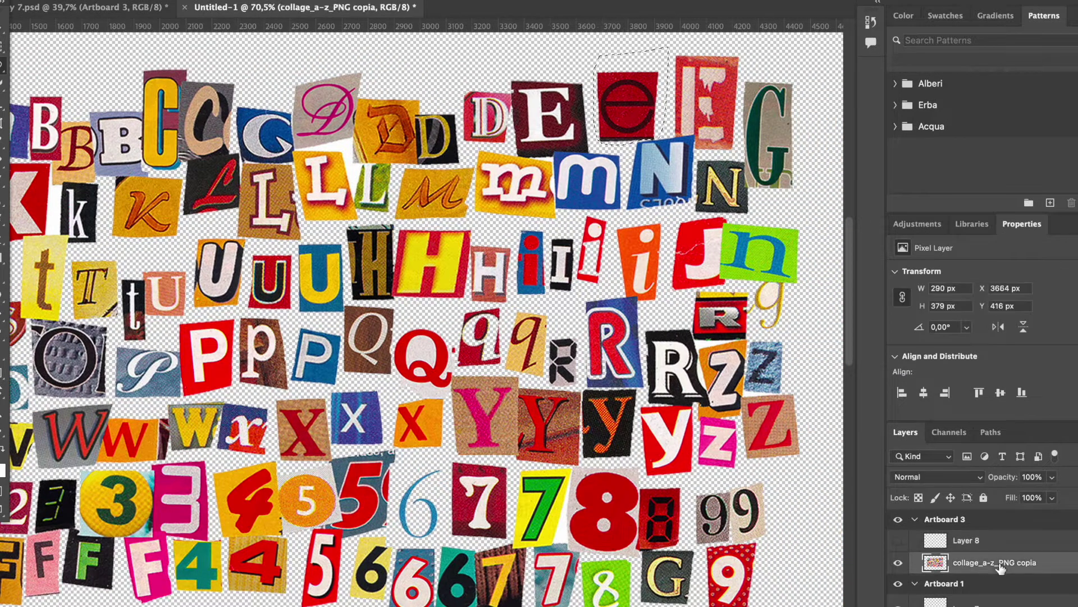
pyautogui.press('super+j')
pyautogui.click(955, 586)
# - Copy the tall beige G cut-out with green lettering from the collage onto a new layer
pyautogui.hscroll(-3, 656, 247)
pyautogui.scroll(-4, 347, 275)
pyautogui.scroll(3, 410, 196)
pyautogui.hscroll(3, 477, 120)
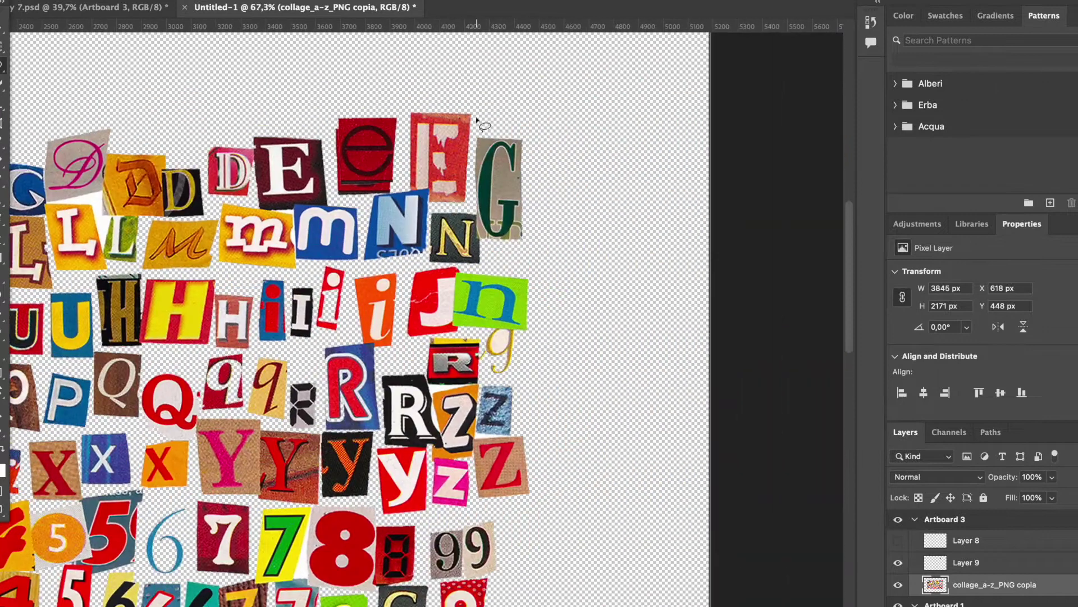
pyautogui.press('super+j')
# - Copy the small digital-style R and the green T cut-outs from the collage onto separate layers
pyautogui.scroll(-2, 289, 236)
pyautogui.hscroll(1, 289, 236)
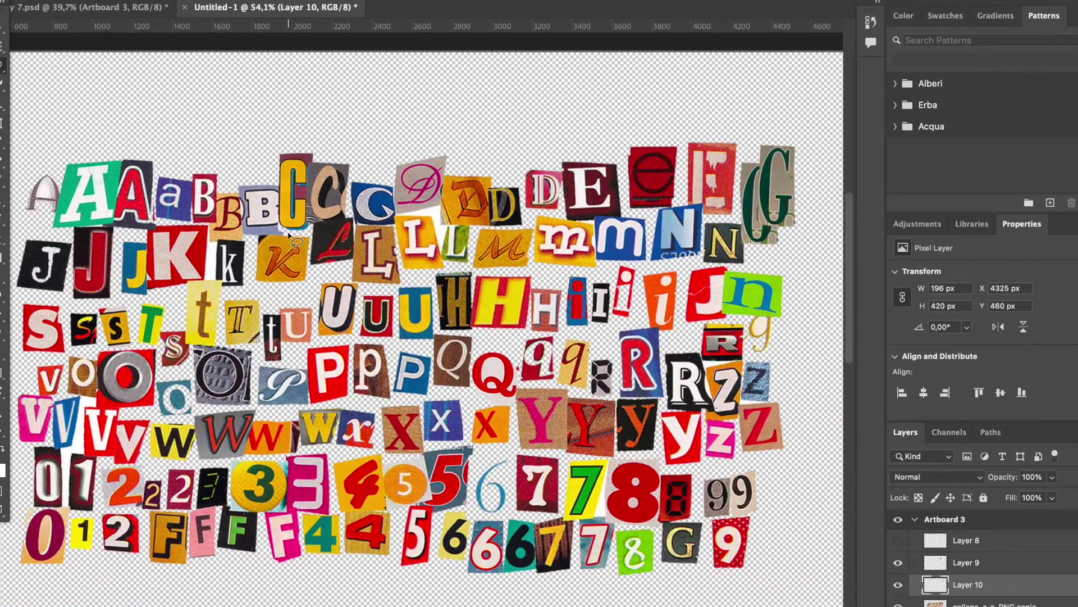
pyautogui.moveTo(619, 373); pyautogui.dragTo(624, 381)
pyautogui.press('super+j')
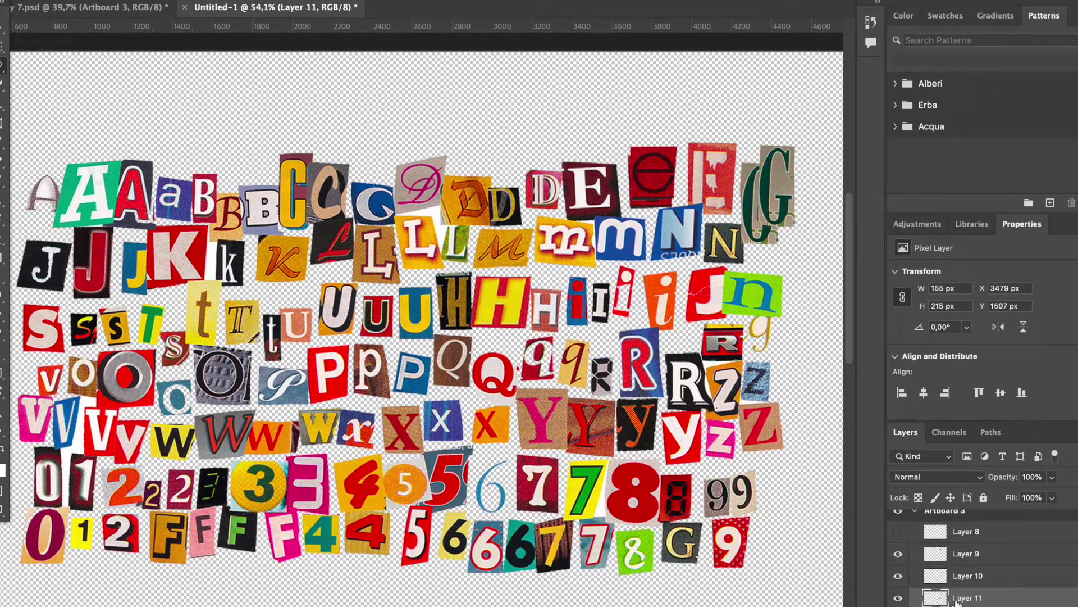
pyautogui.hscroll(-1, 370, 357)
pyautogui.press('super+j')
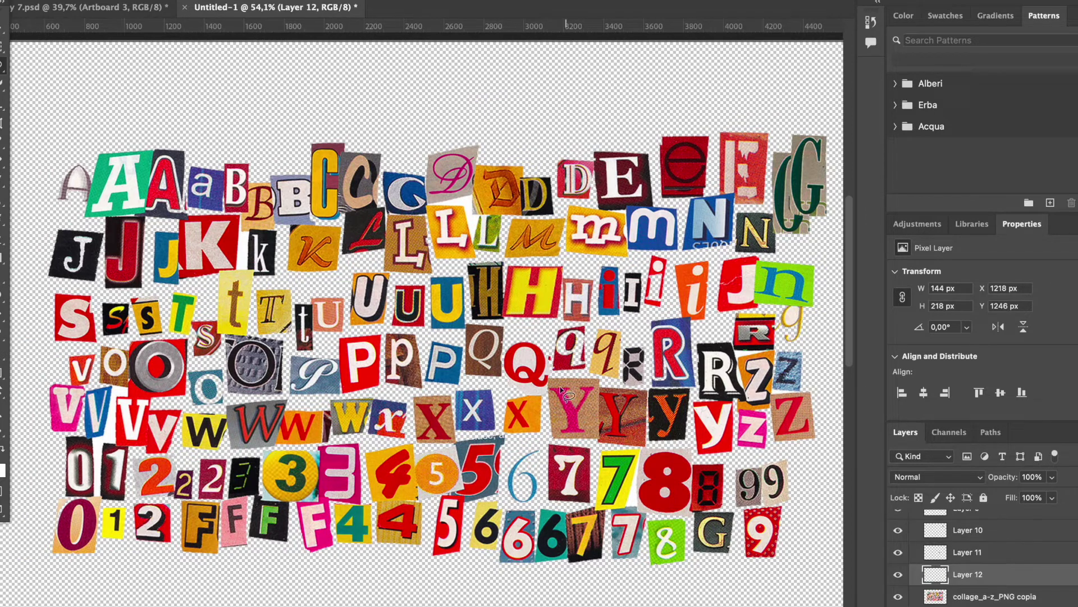
# - Lasso the yellow s cut-out, copy it onto its own layer and hide the collage
pyautogui.scroll(1, 371, 337)
pyautogui.hscroll(-2, 177, 273)
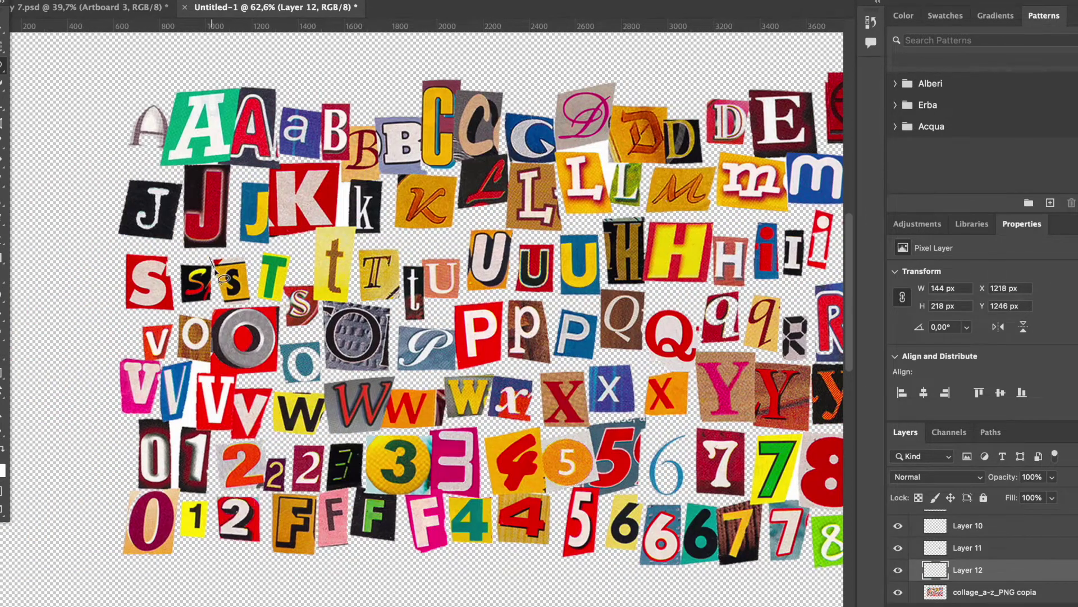
pyautogui.moveTo(260, 272); pyautogui.dragTo(213, 258)
pyautogui.click(956, 594)
pyautogui.press('super+j')
pyautogui.click(898, 565)
pyautogui.scroll(-5, 479, 378)
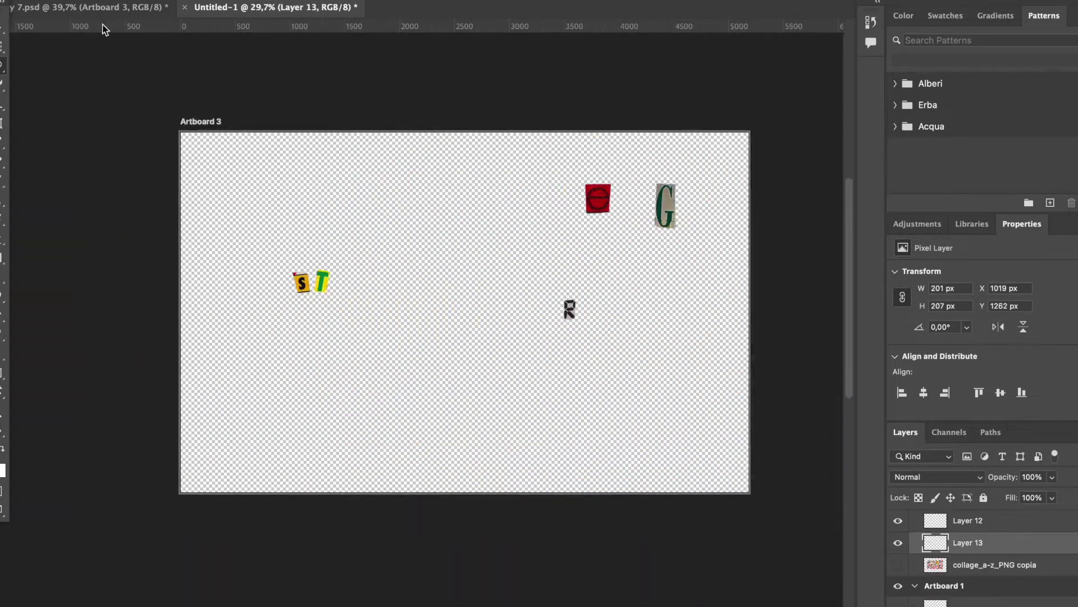
pyautogui.hscroll(-10, 121, 60)
pyautogui.click(1, 33)
pyautogui.click(386, 360)
pyautogui.hscroll(10, 386, 359)
# - Copy the metallic-lettered red R from the collage onto its own layer and clear the collage from Artboard 3
pyautogui.click(898, 565)
pyautogui.click(665, 419)
pyautogui.click(444, 312)
pyautogui.scroll(4, 444, 312)
pyautogui.hscroll(3, 574, 354)
pyautogui.scroll(3, 574, 354)
pyautogui.scroll(4, 662, 233)
pyautogui.hscroll(3, 662, 233)
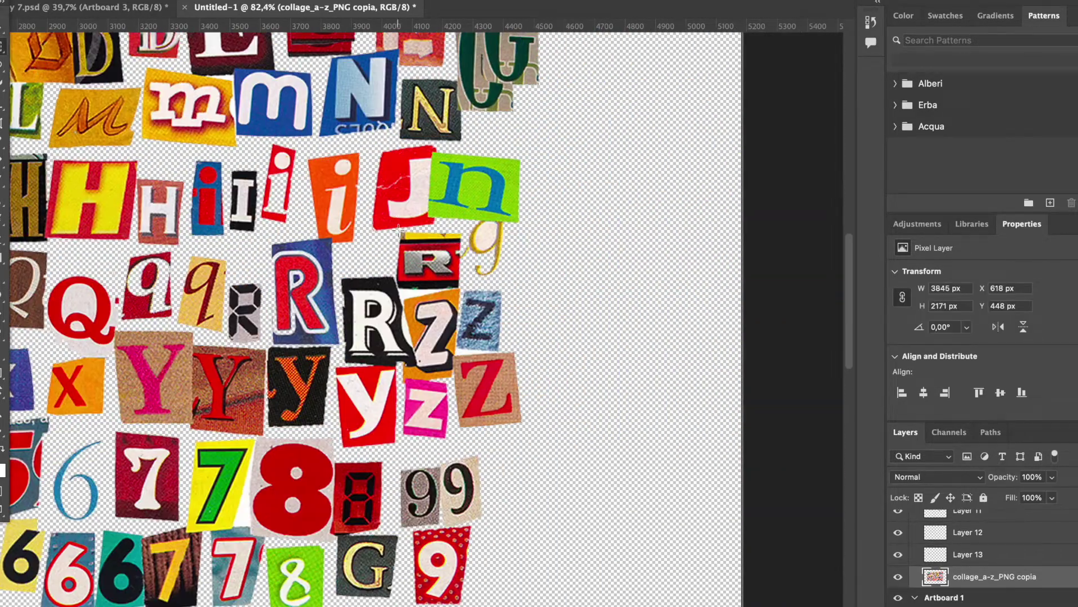
pyautogui.press('super+j')
pyautogui.moveTo(460, 288); pyautogui.dragTo(283, 299)
pyautogui.click(976, 599)
pyautogui.press('Delete')
# - Bring a duplicate of the dark-red E from Artboard 1 into Artboard 3 and fit it beside the metallic R
pyautogui.click(2, 32)
pyautogui.moveTo(383, 210); pyautogui.dragTo(307, 312)
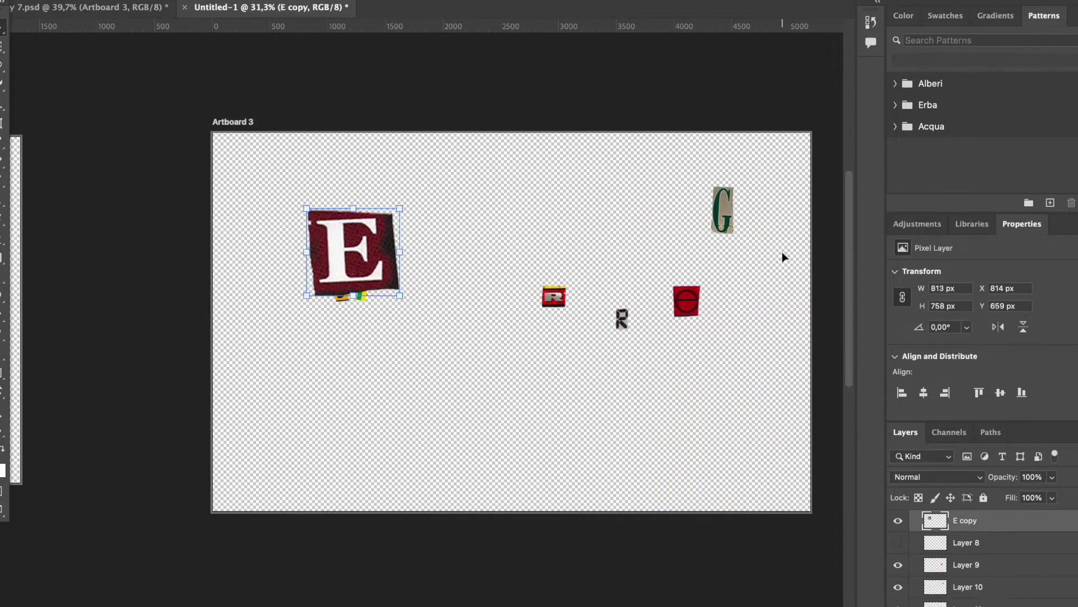
pyautogui.moveTo(396, 284); pyautogui.dragTo(510, 275)
pyautogui.scroll(3, 590, 298)
# - Place the beige G and the digital-style R after the E, adjusting their layer order and fit
pyautogui.moveTo(800, 121); pyautogui.dragTo(554, 287)
pyautogui.moveTo(608, 329); pyautogui.dragTo(564, 298)
pyautogui.moveTo(962, 598); pyautogui.dragTo(958, 484)
pyautogui.moveTo(600, 298); pyautogui.dragTo(601, 288)
pyautogui.press('Return')
pyautogui.moveTo(570, 294)
pyautogui.mouseDown()
pyautogui.moveTo(556, 289)
pyautogui.moveTo(565, 291)
pyautogui.mouseUp()
# - Add the dark-red e, green T and yellow s to complete REGRETS, with the s layer on top
pyautogui.moveTo(740, 288); pyautogui.dragTo(600, 286)
pyautogui.moveTo(105, 277); pyautogui.dragTo(602, 298)
pyautogui.press('Return')
pyautogui.moveTo(68, 267); pyautogui.dragTo(638, 293)
pyautogui.moveTo(966, 598); pyautogui.dragTo(981, 531)
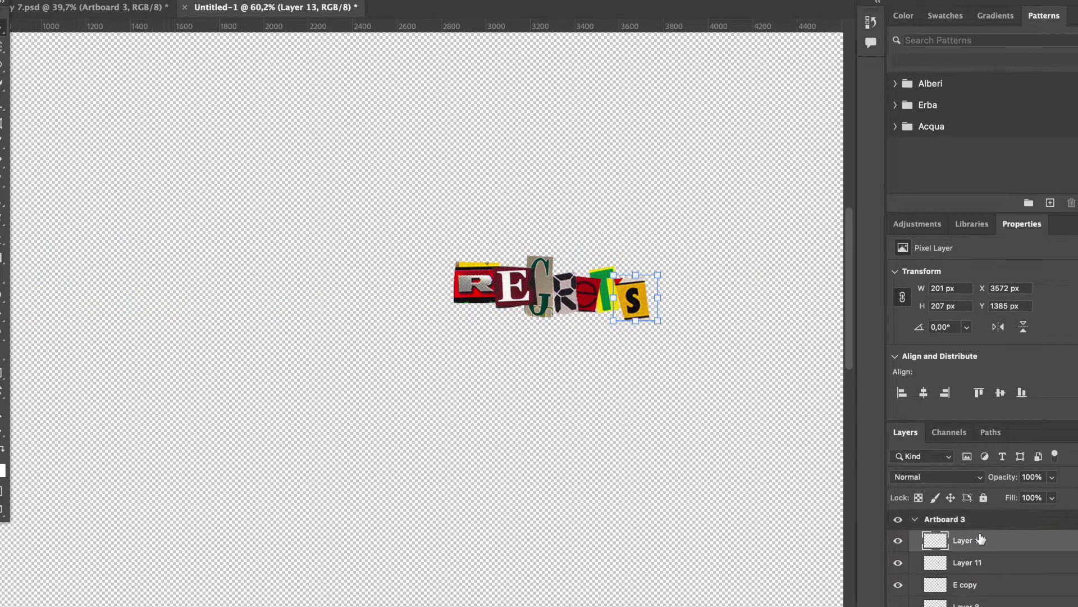
# - Move the assembled word REGRETS into Artboard 1, beneath WITH NO
pyautogui.scroll(3, 422, 326)
pyautogui.moveTo(741, 337); pyautogui.dragTo(463, 280)
pyautogui.scroll(-5, 463, 280)
pyautogui.moveTo(662, 309); pyautogui.dragTo(360, 371)
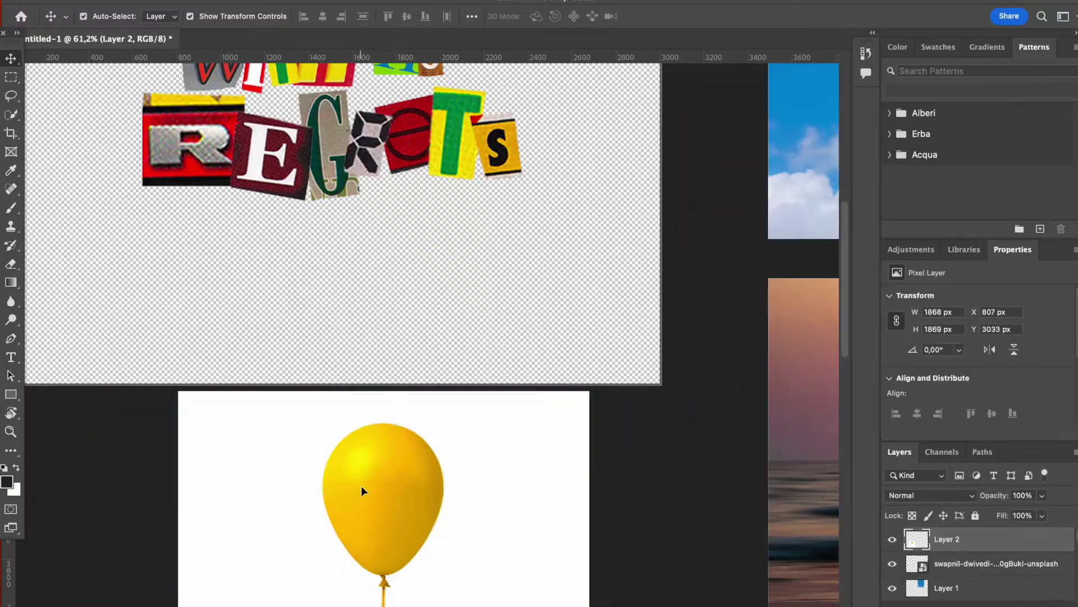
# - Lasso the sky around the airplane's nose and lower-left wing and clear it from Layer 1, leaving a thin blue edge
pyautogui.hscroll(10, 474, 463)
pyautogui.scroll(3, 647, 272)
pyautogui.click(11, 96)
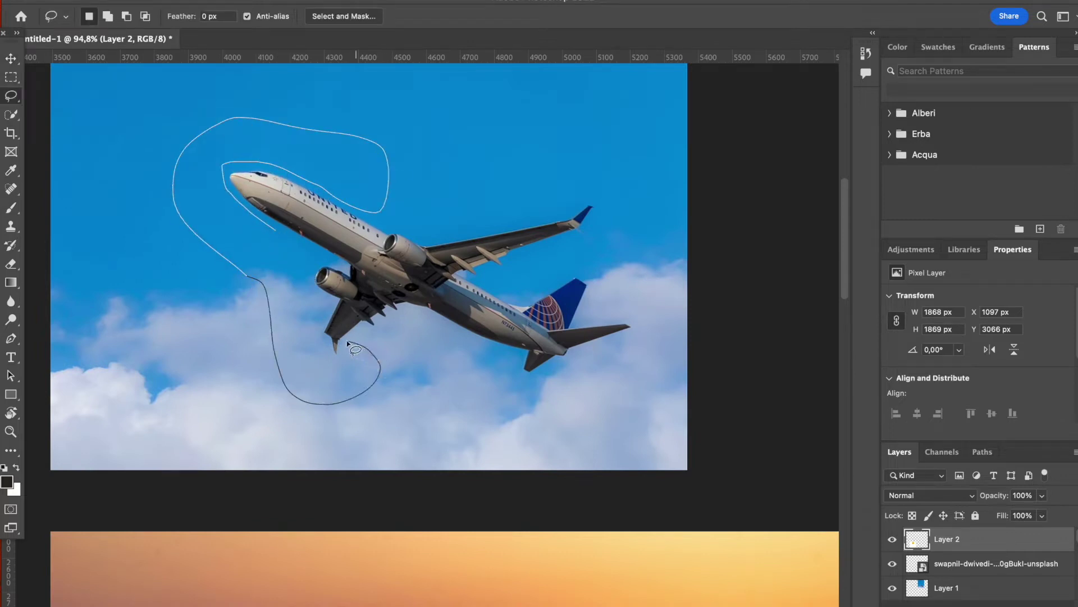
pyautogui.moveTo(283, 238); pyautogui.dragTo(283, 240)
pyautogui.scroll(-1, 980, 587)
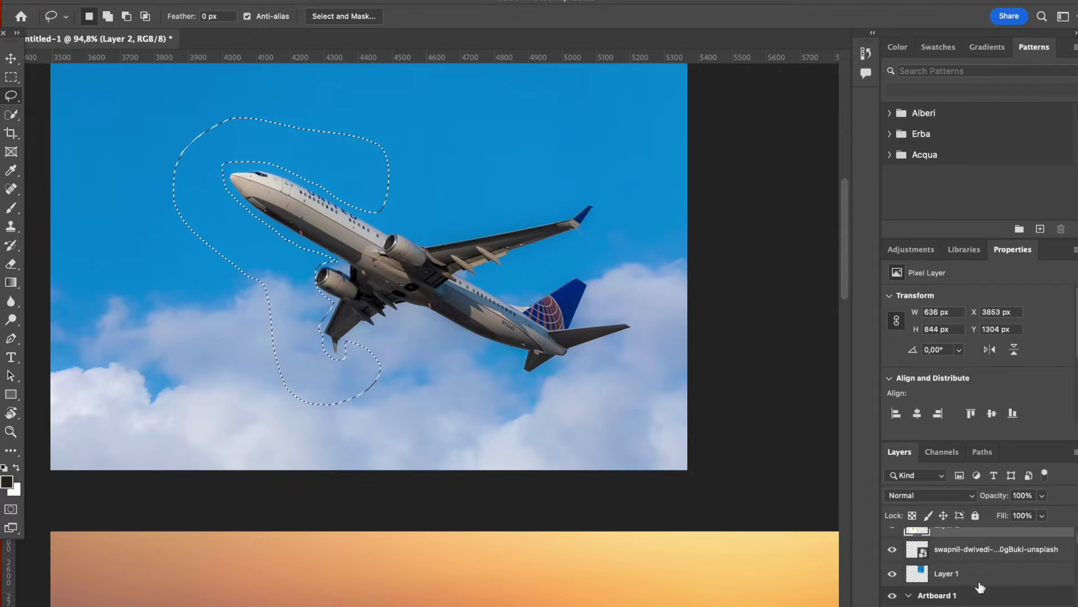
pyautogui.hotkey('alt', 'BackSpace')
pyautogui.click(979, 578)
pyautogui.press('super+d')
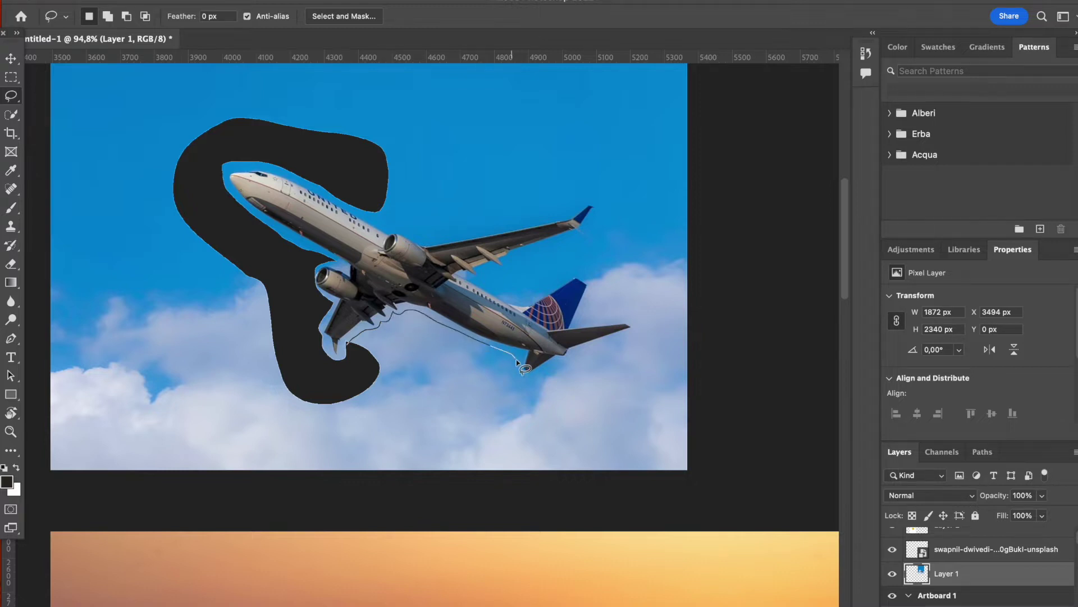
# - Lasso and clear the sky beneath the airplane's fuselage and tail, following the outline loosely
pyautogui.moveTo(475, 444); pyautogui.dragTo(280, 410)
pyautogui.hotkey('alt', 'BackSpace')
pyautogui.press('super+d')
pyautogui.hscroll(5, 664, 415)
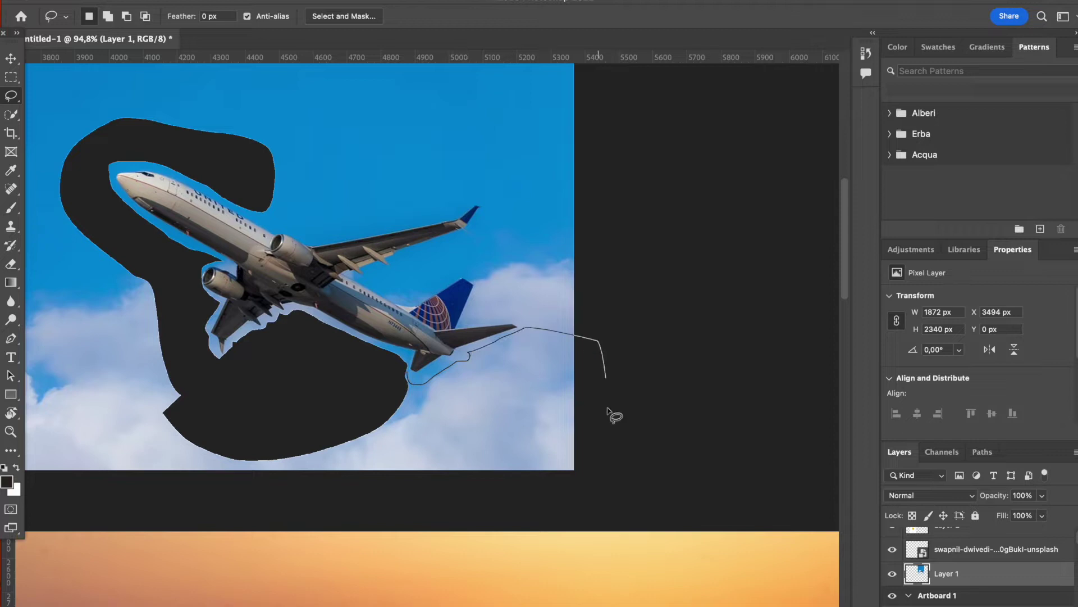
pyautogui.moveTo(227, 410); pyautogui.dragTo(223, 409)
pyautogui.hotkey('alt', 'BackSpace')
pyautogui.press('super+d')
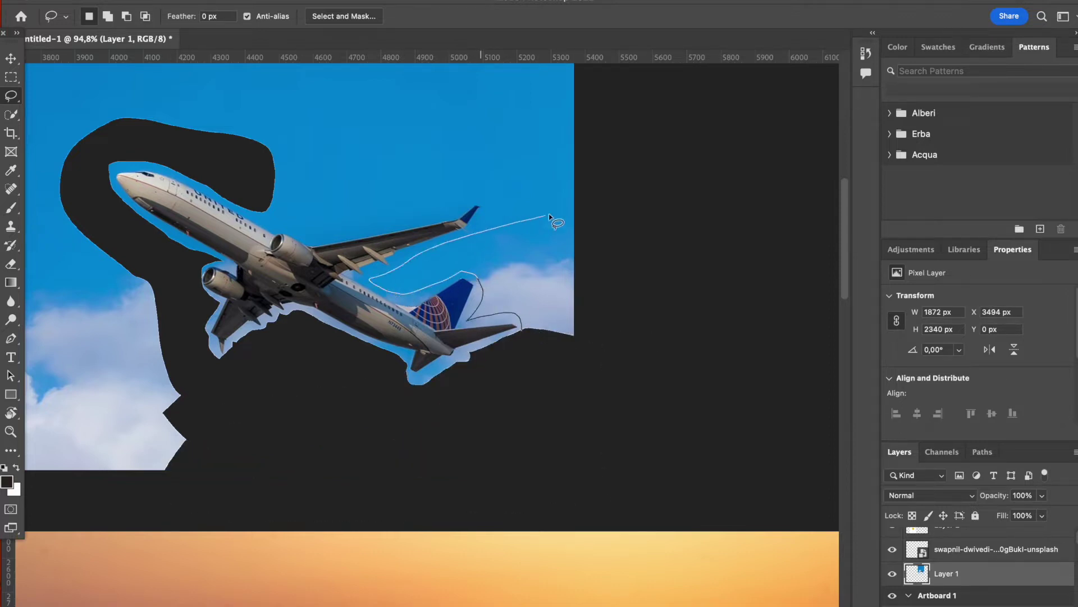
# - Lasso and clear the sky around the airplane's tail fin and right wing, keeping a narrow blue border
pyautogui.moveTo(531, 222); pyautogui.dragTo(642, 429)
pyautogui.hotkey('alt', 'BackSpace')
pyautogui.press('super+d')
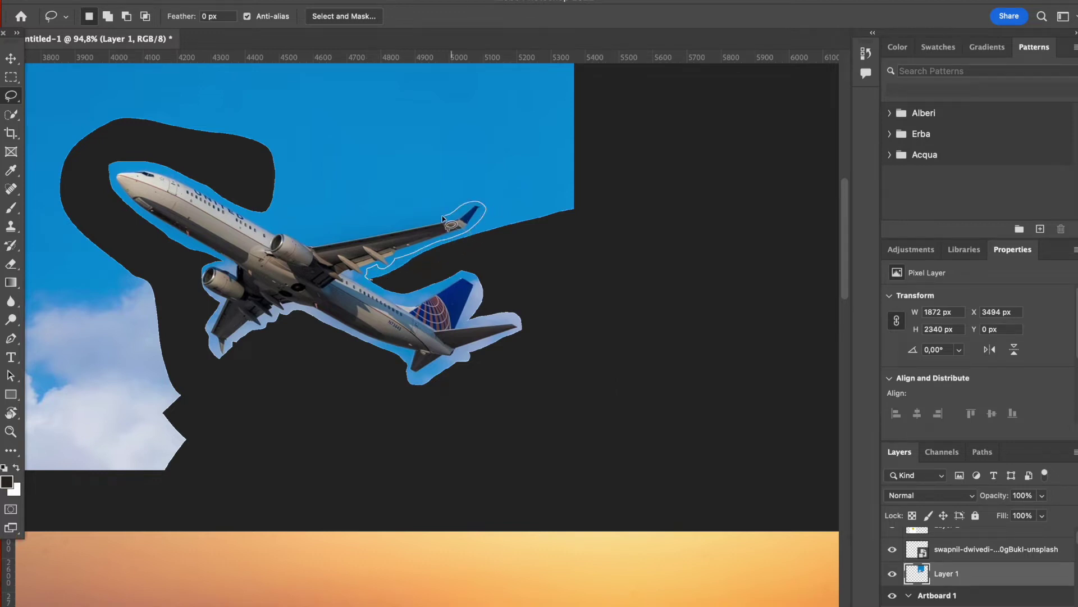
pyautogui.moveTo(259, 171); pyautogui.dragTo(655, 276)
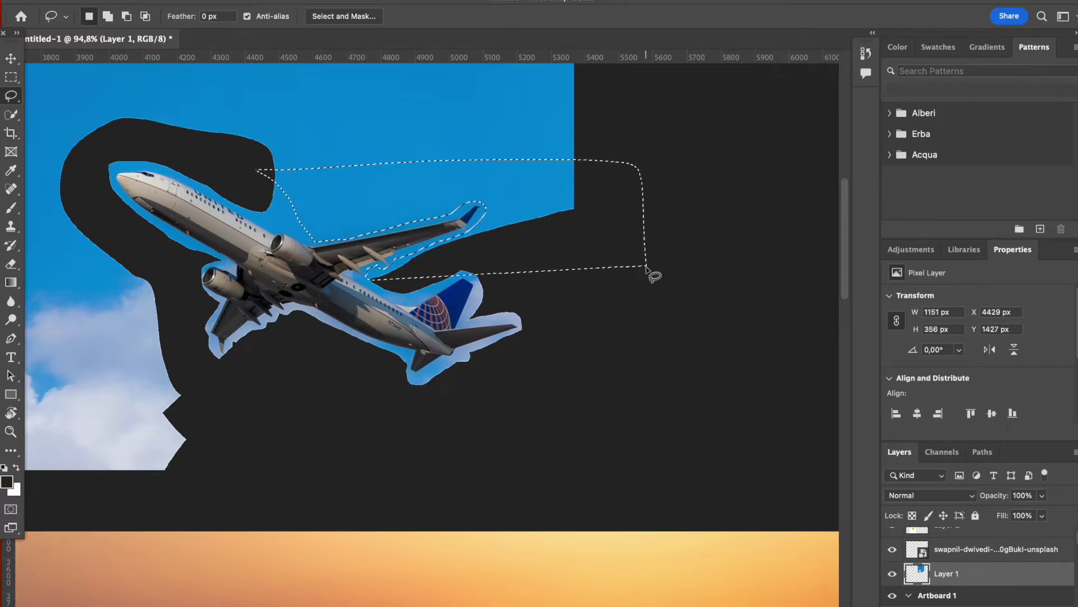
pyautogui.hotkey('alt', 'BackSpace')
pyautogui.press('super+d')
# - Clear the sky between the fuselage and right wing, plus all remaining background around the airplane
pyautogui.hscroll(-5, 503, 253)
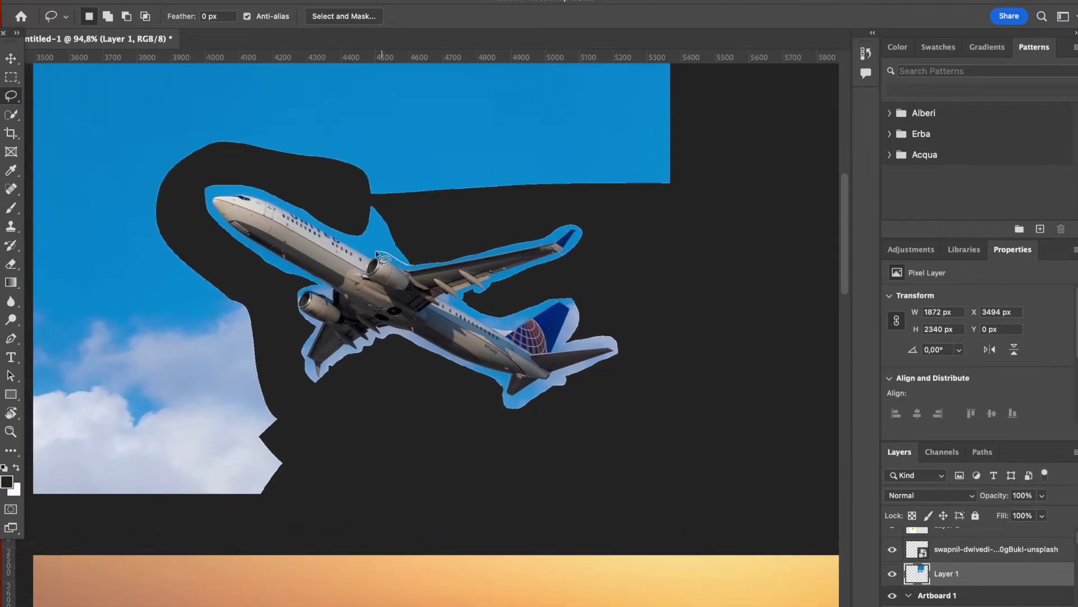
pyautogui.moveTo(347, 236)
pyautogui.mouseDown()
pyautogui.moveTo(631, 163)
pyautogui.moveTo(746, 247)
pyautogui.mouseUp()
pyautogui.hotkey('alt', 'BackSpace')
pyautogui.press('super+d')
pyautogui.scroll(-5, 746, 248)
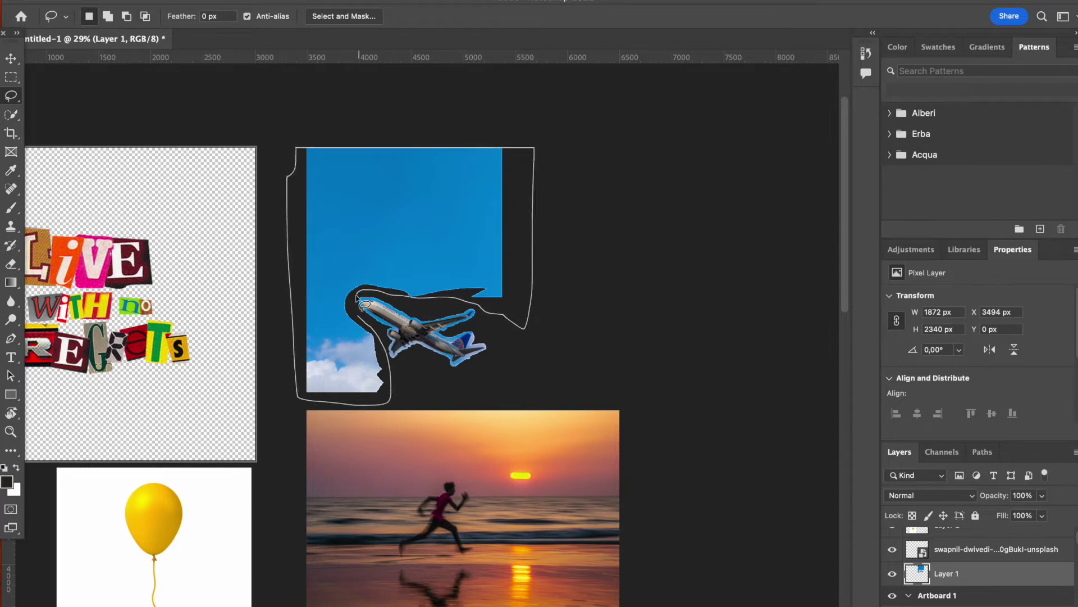
pyautogui.moveTo(360, 304); pyautogui.dragTo(357, 297)
pyautogui.hotkey('alt', 'BackSpace')
pyautogui.press('super+d')
# - Move the cut-out airplane into Artboard 1, to the lower right below REGRETS
pyautogui.scroll(4, 645, 354)
pyautogui.hscroll(-3, 645, 354)
pyautogui.press('v')
pyautogui.moveTo(523, 326)
pyautogui.mouseDown()
pyautogui.moveTo(163, 324)
pyautogui.moveTo(291, 541)
pyautogui.mouseUp()
pyautogui.hscroll(-8, 162, 324)
pyautogui.scroll(-2, 291, 542)
pyautogui.moveTo(411, 480); pyautogui.dragTo(435, 453)
# - Apply the Camera Raw Filter to the airplane with Temperature +34 and Grain 52
pyautogui.click(388, 0)
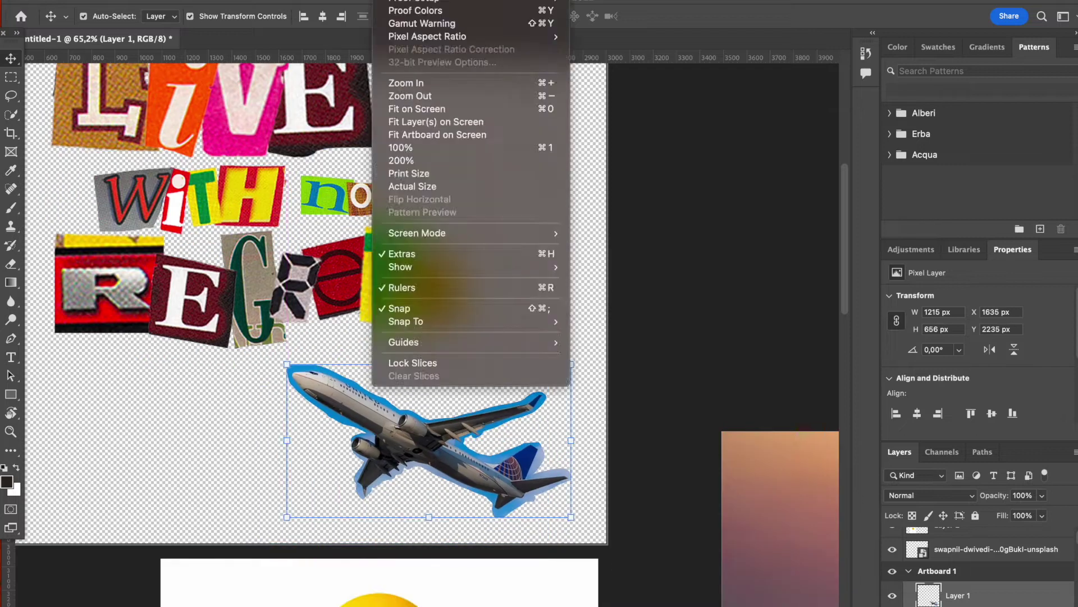
pyautogui.moveTo(326, 0)
pyautogui.click(393, 84)
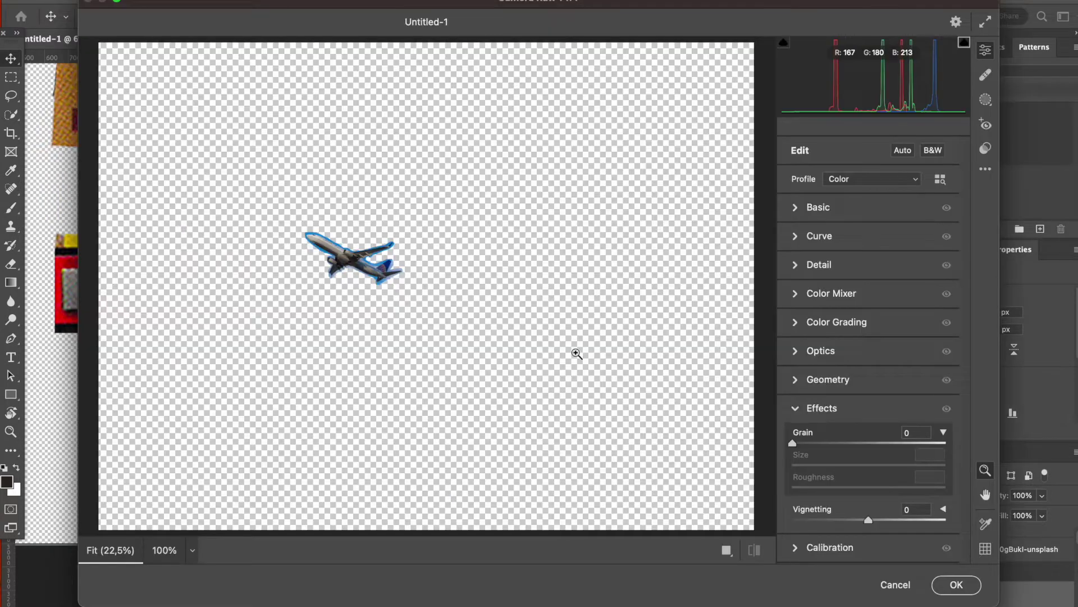
pyautogui.scroll(10, 343, 286)
pyautogui.click(837, 208)
pyautogui.moveTo(869, 224); pyautogui.dragTo(892, 226)
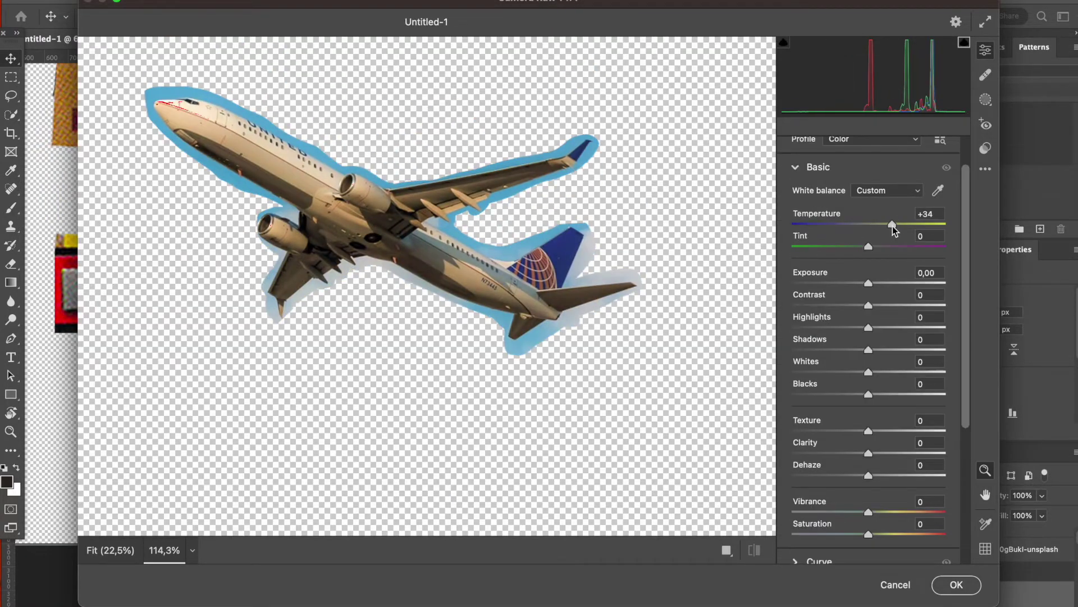
pyautogui.scroll(-5, 894, 412)
pyautogui.click(822, 518)
pyautogui.moveTo(794, 443); pyautogui.dragTo(870, 443)
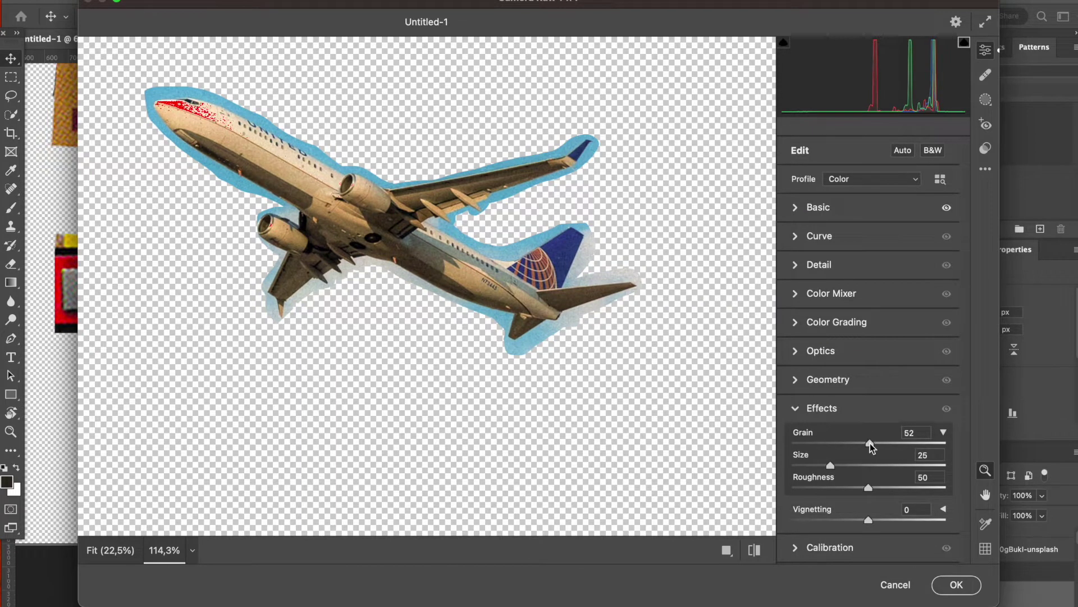
pyautogui.click(956, 585)
# - Trim the leftover blue patch between the airplane's fuselage and its left engine using the Lasso tool
pyautogui.scroll(3, 500, 416)
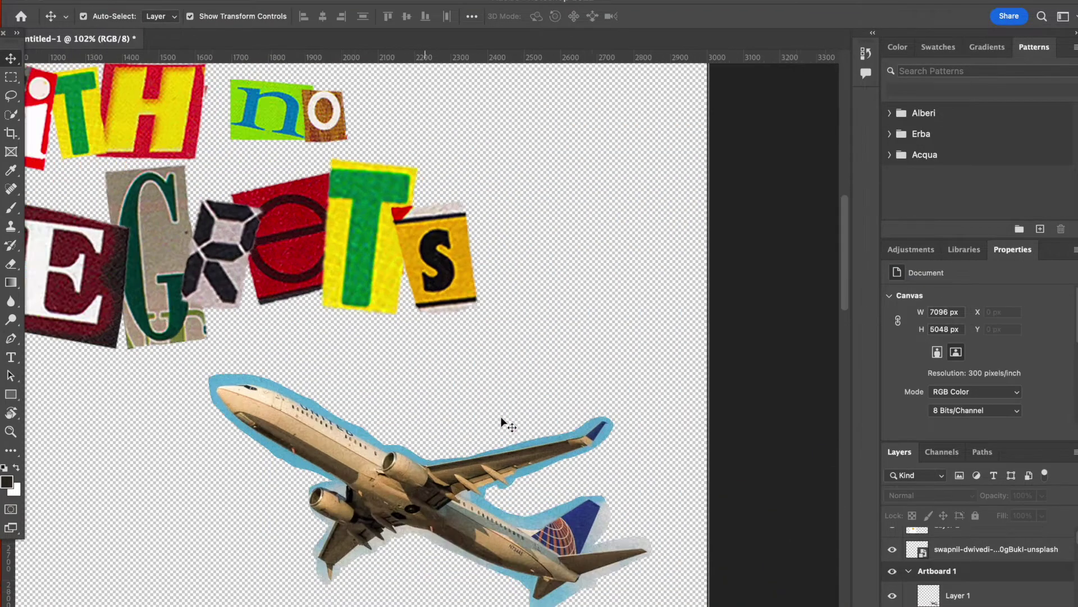
pyautogui.scroll(2, 500, 416)
pyautogui.scroll(-5, 295, 205)
pyautogui.press('l')
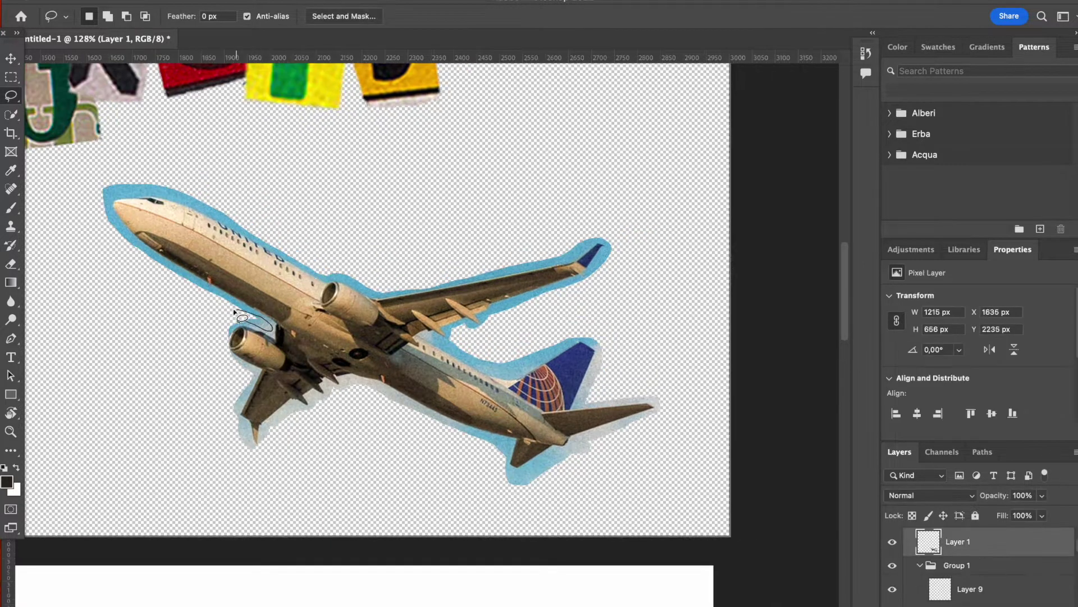
pyautogui.scroll(-6, 469, 207)
# - Place the airplane beside the word NO, scale it to about 88% and rotate it slightly
pyautogui.press('v')
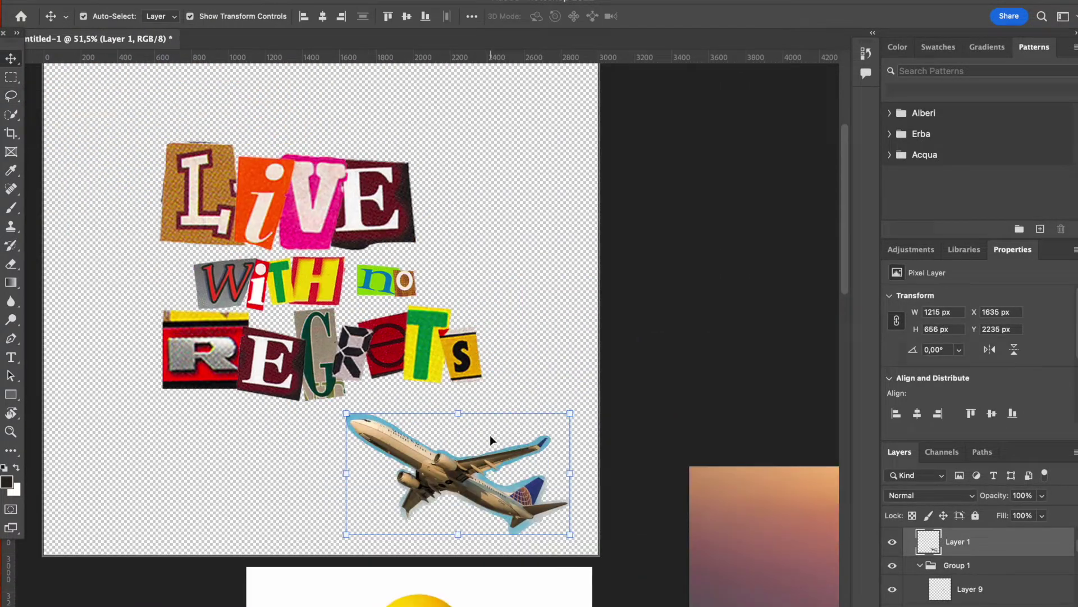
pyautogui.moveTo(489, 478); pyautogui.dragTo(499, 272)
pyautogui.moveTo(586, 205); pyautogui.dragTo(560, 219)
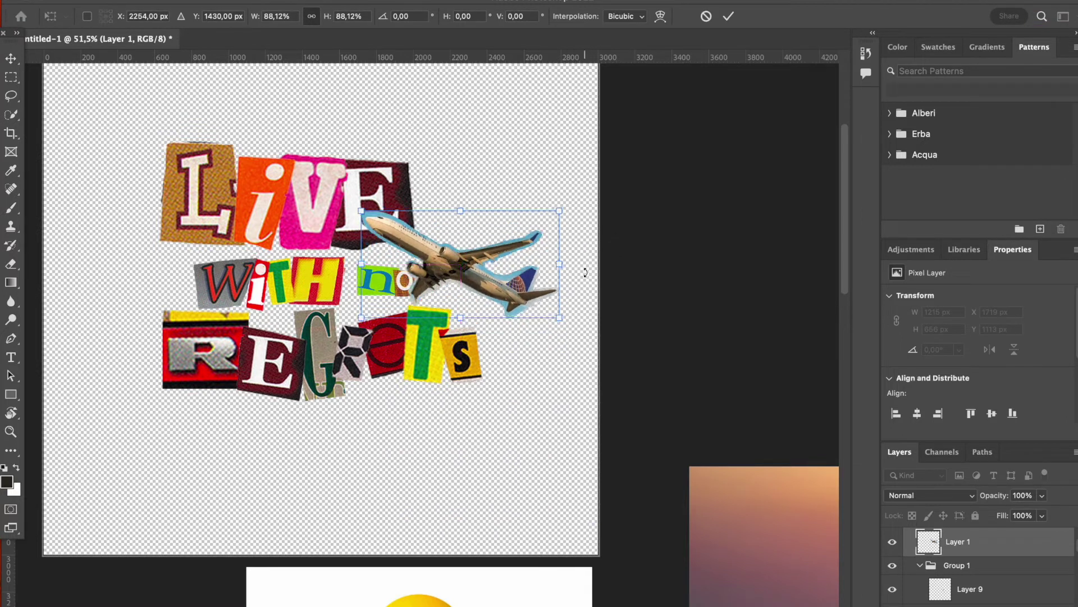
pyautogui.moveTo(584, 271); pyautogui.dragTo(618, 279)
pyautogui.click(618, 279)
pyautogui.click(618, 279)
pyautogui.click(464, 261)
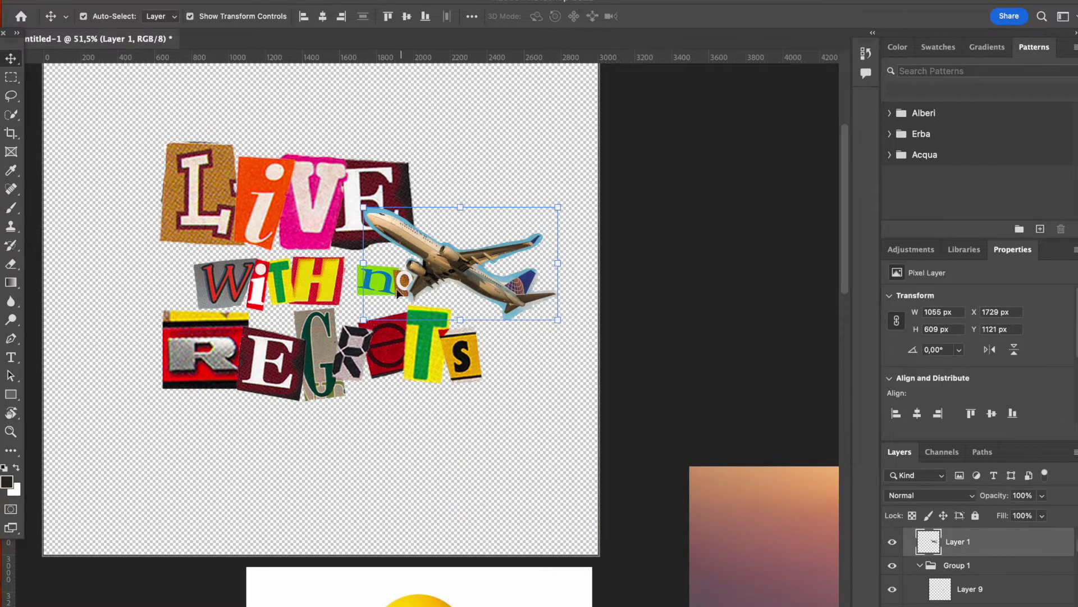
# - Bring the letters of NO in front of the airplane in the layer order
pyautogui.click(404, 280)
pyautogui.moveTo(970, 594); pyautogui.dragTo(963, 536)
pyautogui.click(679, 245)
# - Enlarge the airplane to about 1218 × 703 px, adjust its angle and reposition it behind the word NO
pyautogui.scroll(5, 679, 246)
pyautogui.click(559, 244)
pyautogui.moveTo(726, 231); pyautogui.dragTo(843, 248)
pyautogui.moveTo(568, 203); pyautogui.dragTo(527, 203)
pyautogui.scroll(-5, 555, 223)
pyautogui.moveTo(645, 361); pyautogui.dragTo(579, 331)
pyautogui.moveTo(448, 292); pyautogui.dragTo(504, 297)
pyautogui.press('Return')
# - Move the green T of REGRETS above the airplane in the layer order
pyautogui.click(446, 366)
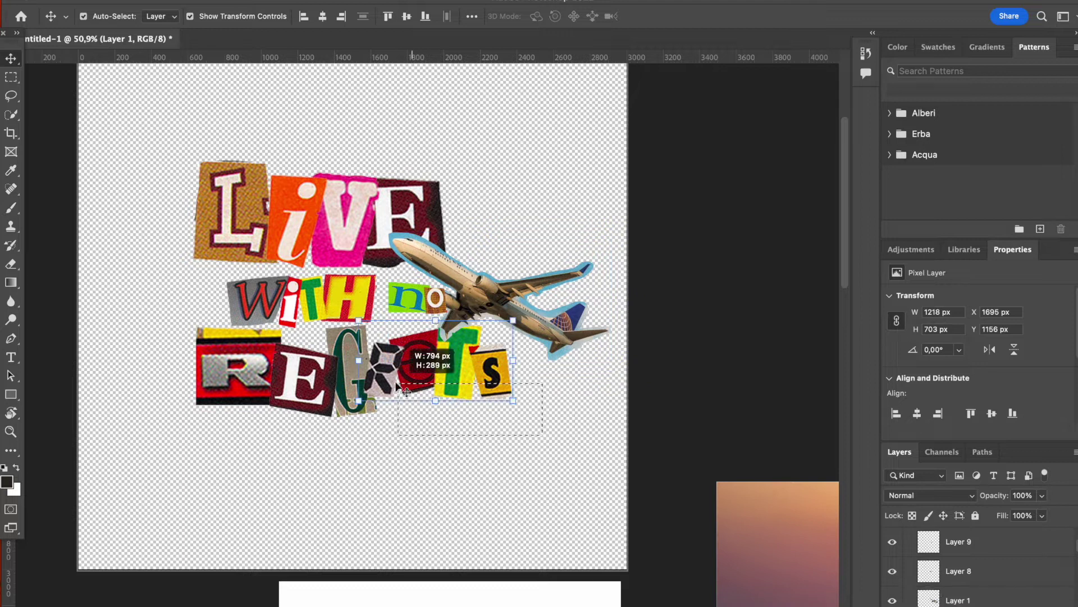
pyautogui.moveTo(990, 581); pyautogui.dragTo(989, 531)
pyautogui.moveTo(977, 597); pyautogui.dragTo(977, 595)
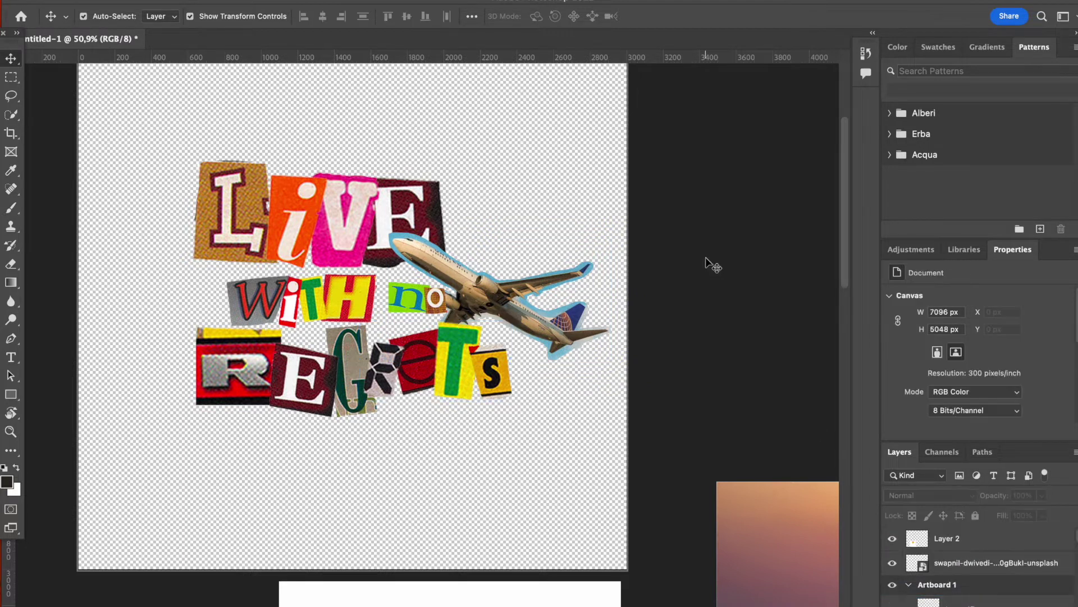
# - Lasso loosely around the runner in the sunset photo and mask out the rest of the image
pyautogui.moveTo(279, 295); pyautogui.dragTo(193, 348)
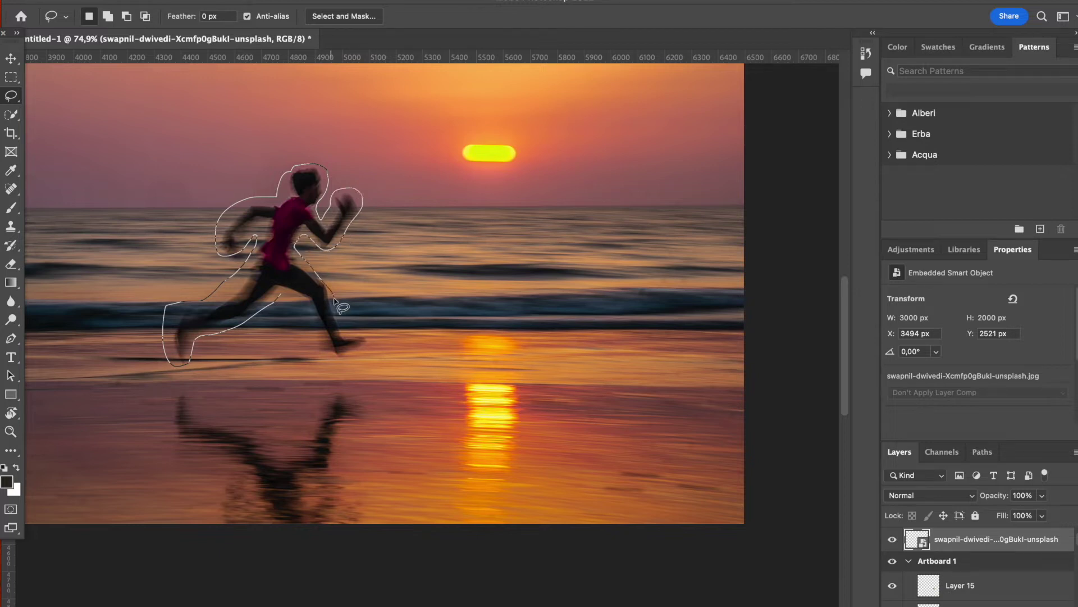
pyautogui.moveTo(283, 297); pyautogui.dragTo(280, 294)
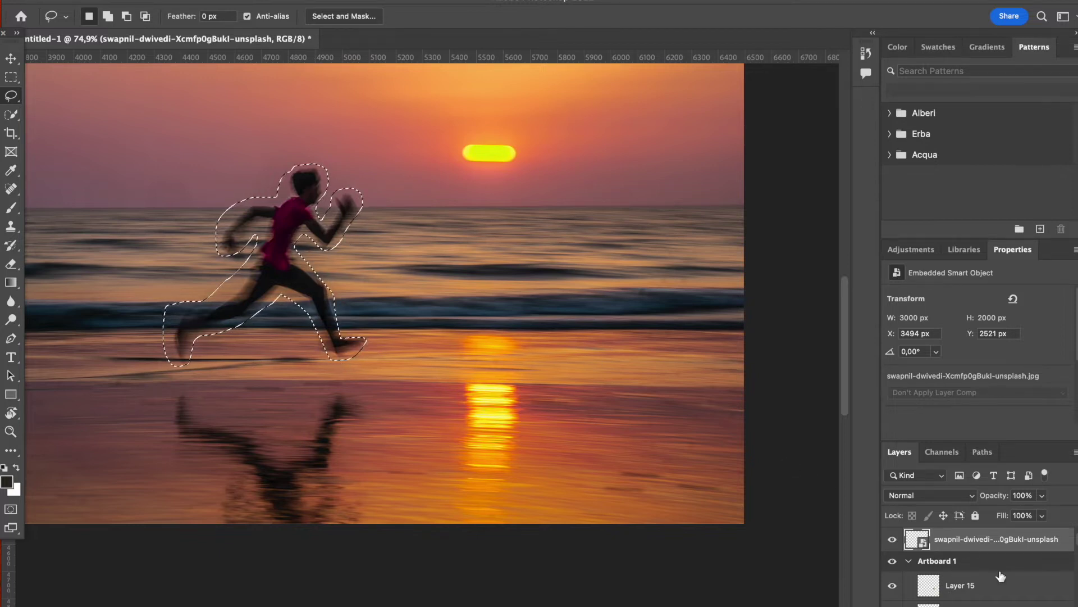
pyautogui.click(977, 606)
# - Place the cut-out runner at the left side of the lettering and bring the balloon picture into Artboard 1
pyautogui.scroll(-10, 513, 368)
pyautogui.hscroll(-4, 513, 368)
pyautogui.click(10, 56)
pyautogui.moveTo(514, 323); pyautogui.dragTo(174, 212)
pyautogui.scroll(6, 177, 168)
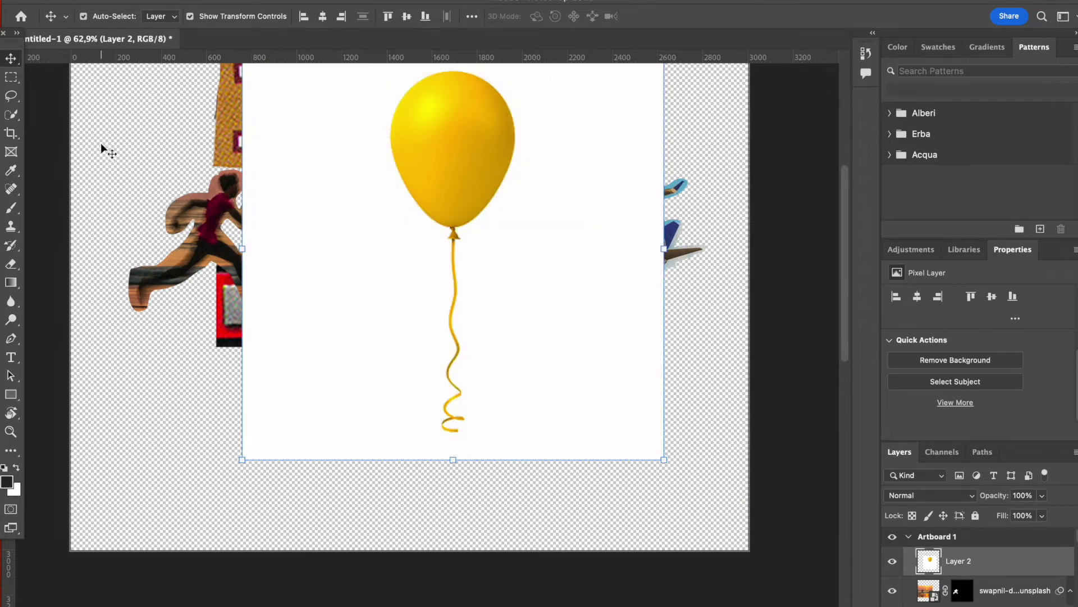
# - Try to lasso and delete the white background left of the balloon and around its string
pyautogui.press('l')
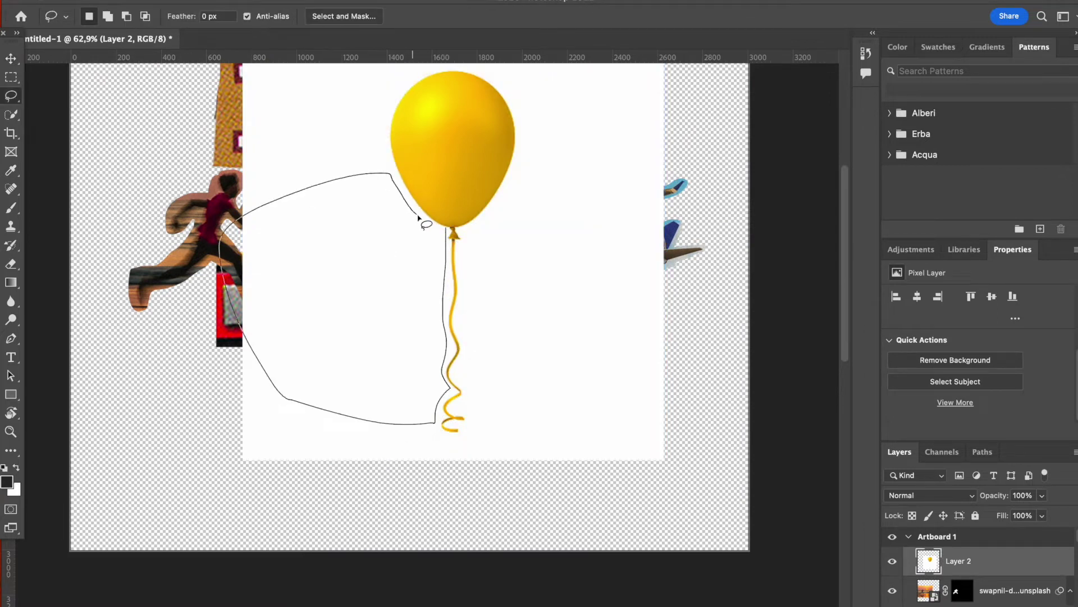
pyautogui.press('BackSpace')
pyautogui.press('super+d')
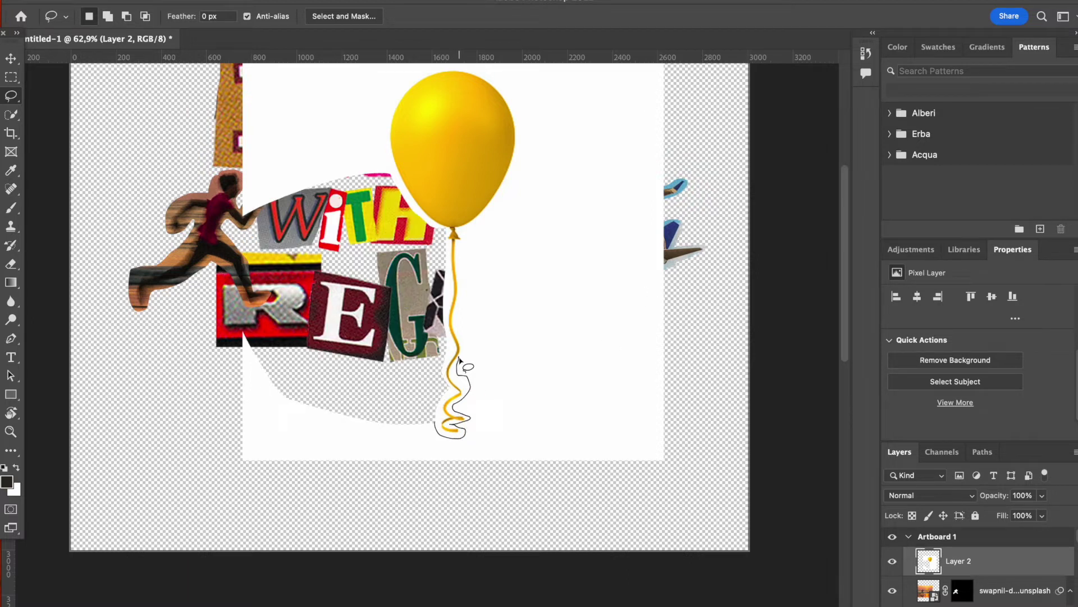
pyautogui.press('BackSpace')
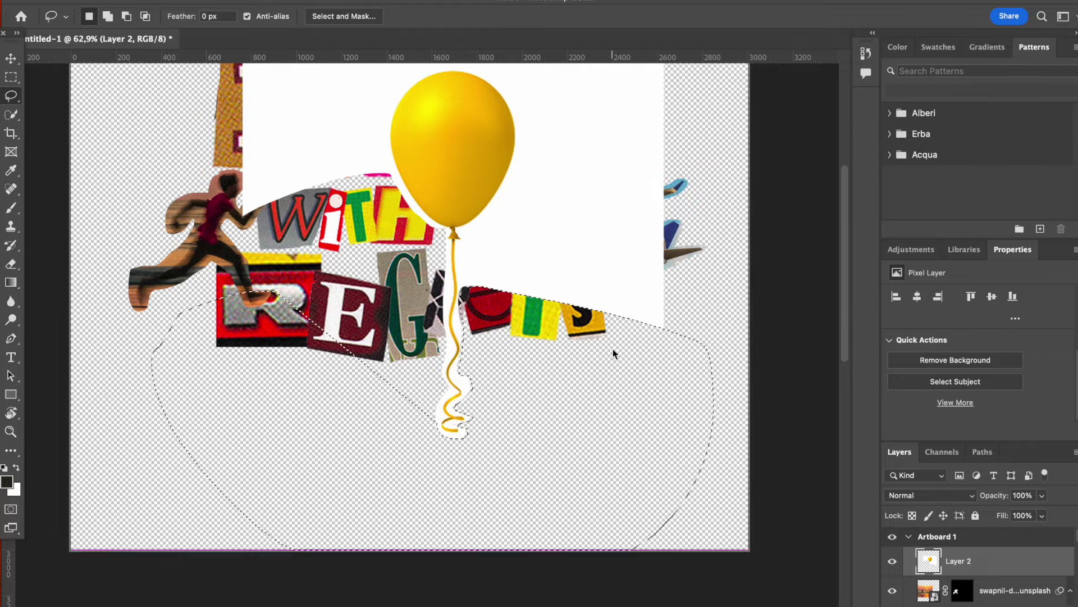
pyautogui.press('super+d')
# - Try to lasso and delete the remaining white background to the right of and above the balloon
pyautogui.scroll(5, 515, 400)
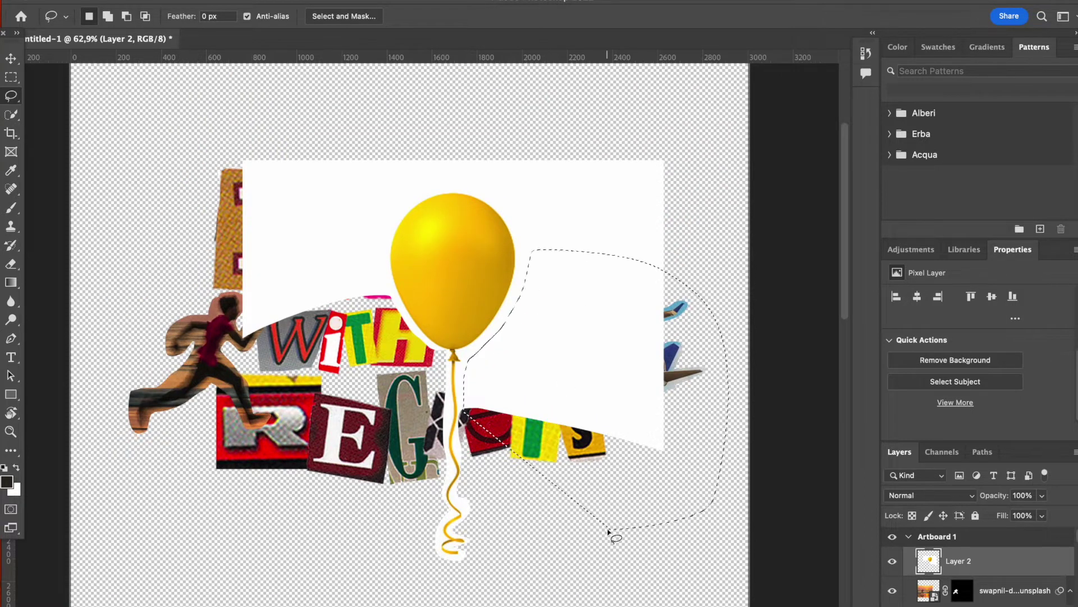
pyautogui.press('BackSpace')
pyautogui.press('super+d')
pyautogui.scroll(4, 419, 399)
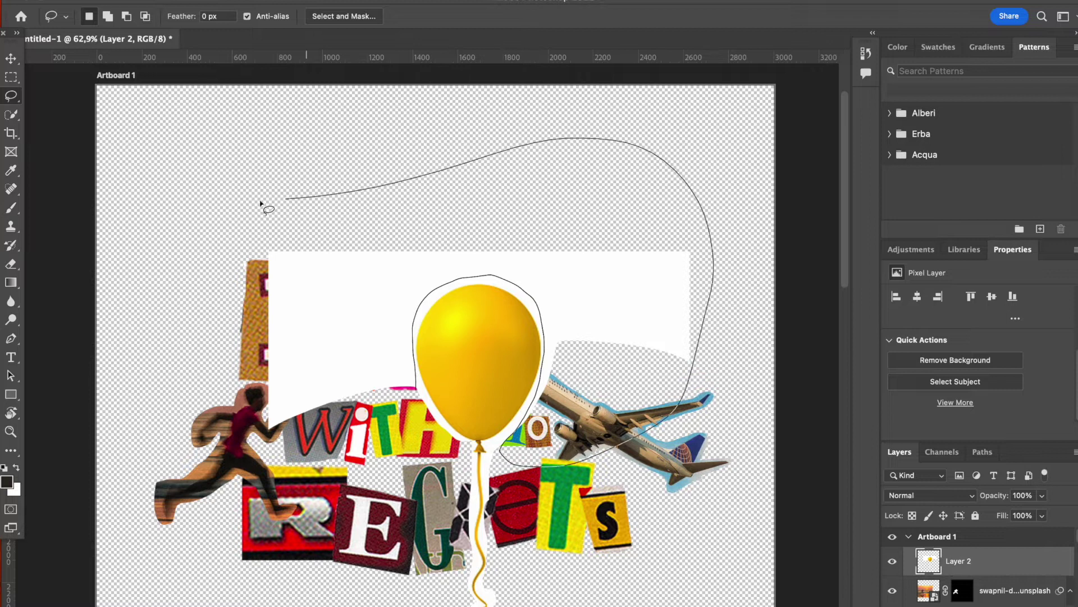
pyautogui.moveTo(347, 195); pyautogui.dragTo(331, 515)
pyautogui.press('BackSpace')
pyautogui.press('super+d')
# - Try warming the hand-cut balloon's color temperature with the Camera Raw Filter
pyautogui.scroll(-5, 794, 534)
pyautogui.click(10, 59)
pyautogui.click(325, 1)
pyautogui.click(426, 83)
pyautogui.click(799, 211)
pyautogui.moveTo(869, 225)
pyautogui.mouseDown()
pyautogui.moveTo(909, 227)
pyautogui.moveTo(883, 227)
pyautogui.mouseUp()
pyautogui.scroll(-5, 873, 456)
pyautogui.click(807, 518)
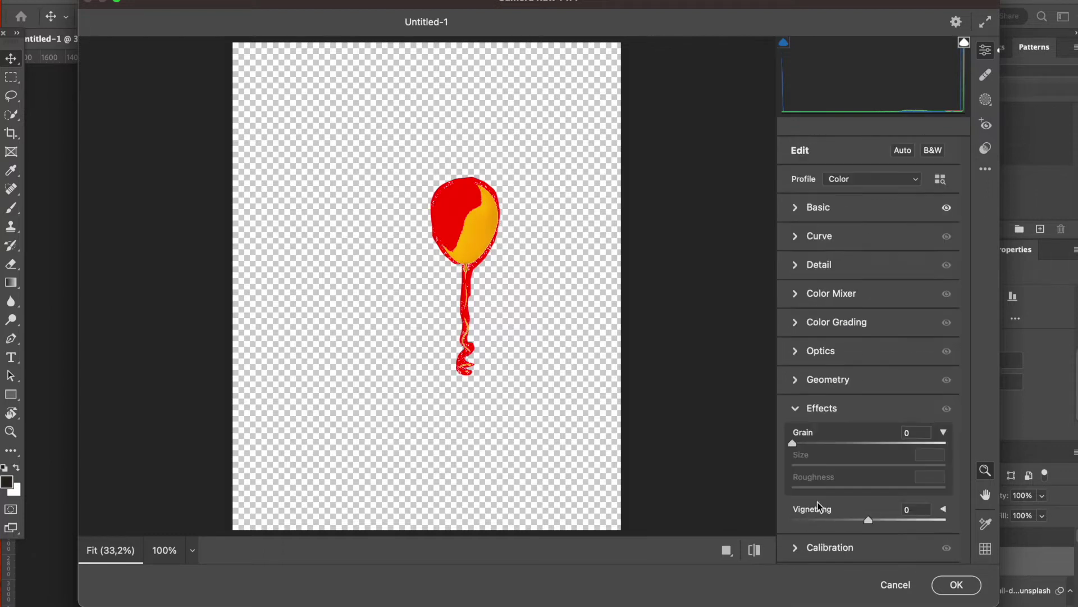
pyautogui.click(956, 588)
# - Undo the balloon's transform, filter and manual background removal
pyautogui.scroll(5, 583, 472)
pyautogui.moveTo(542, 459); pyautogui.dragTo(473, 455)
pyautogui.press('Return')
pyautogui.hotkey('ctrl', 'z')
pyautogui.hotkey('ctrl', 'z')
pyautogui.hotkey('ctrl', 'z')
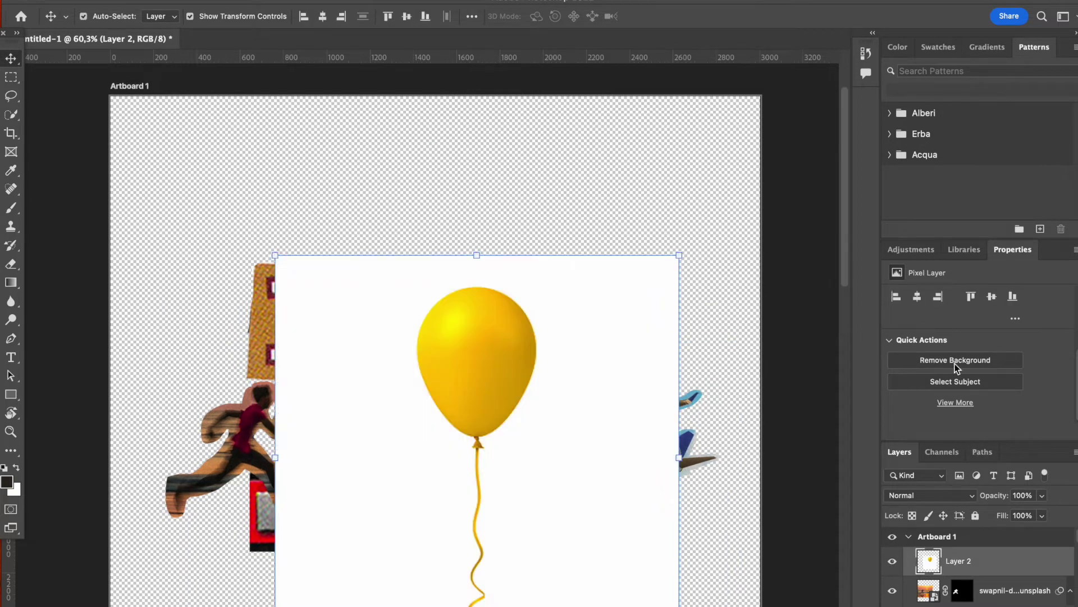
# - Remove the balloon's background automatically and apply the Camera Raw Filter to its image rather than its mask
pyautogui.click(961, 367)
pyautogui.click(337, 0)
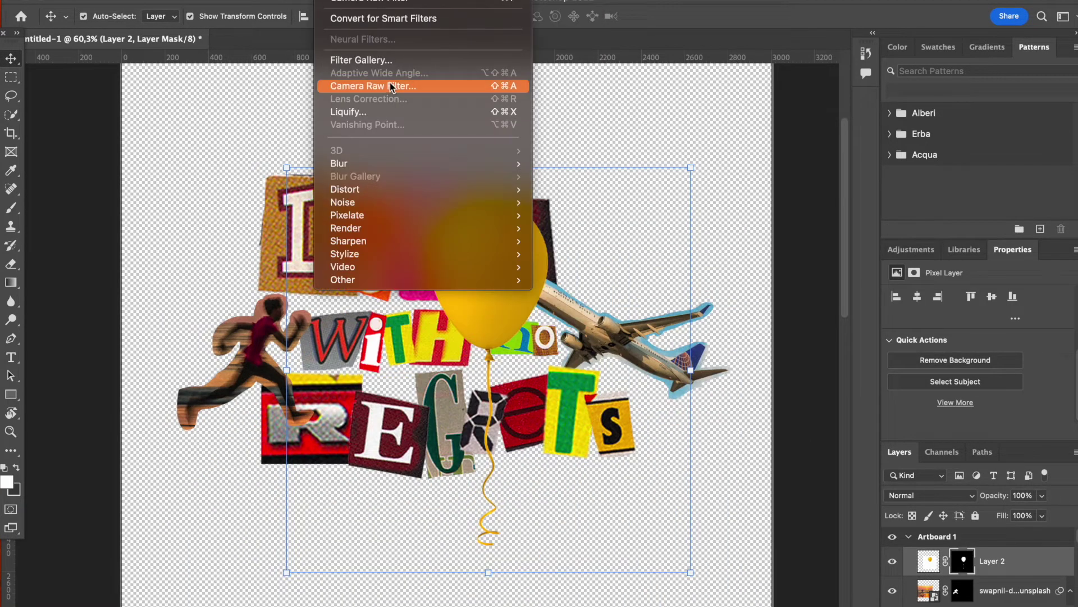
pyautogui.click(390, 86)
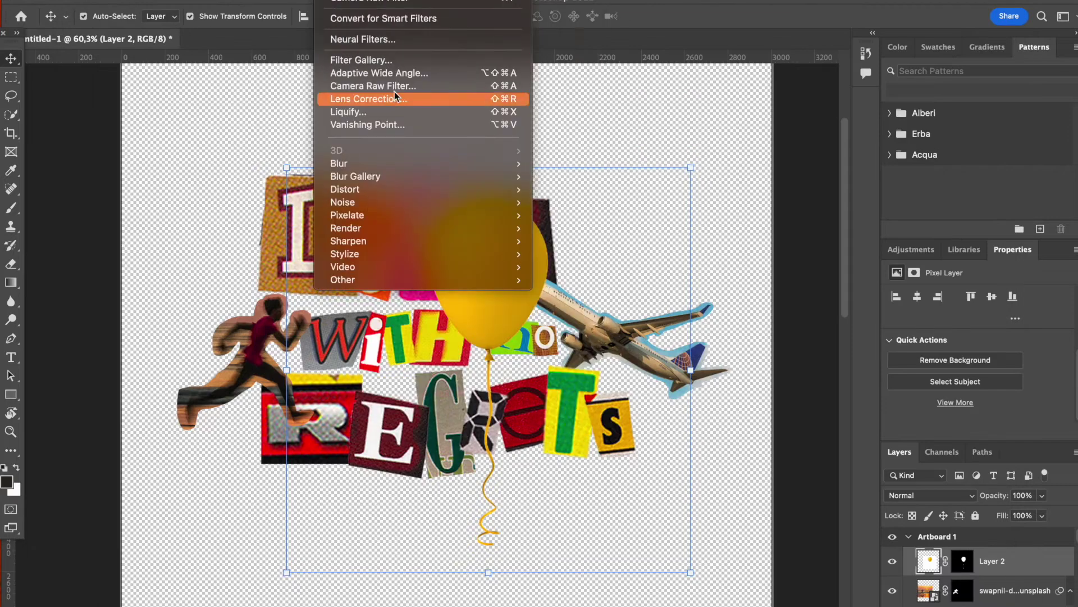
pyautogui.click(393, 88)
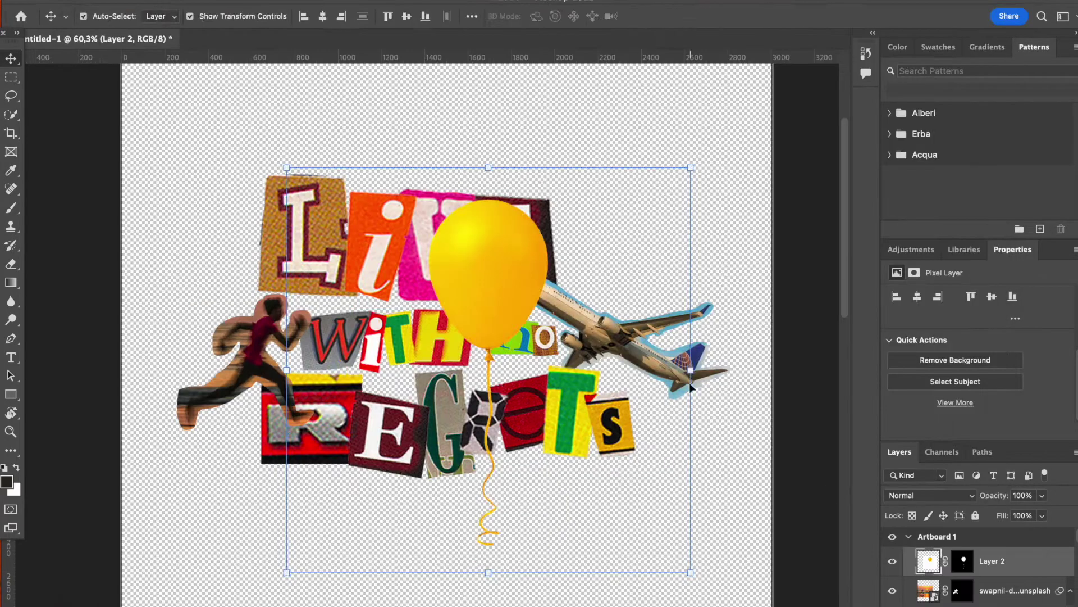
# - Place the smiley-faces image over the balloon on its own layer
pyautogui.moveTo(691, 386); pyautogui.dragTo(382, 387)
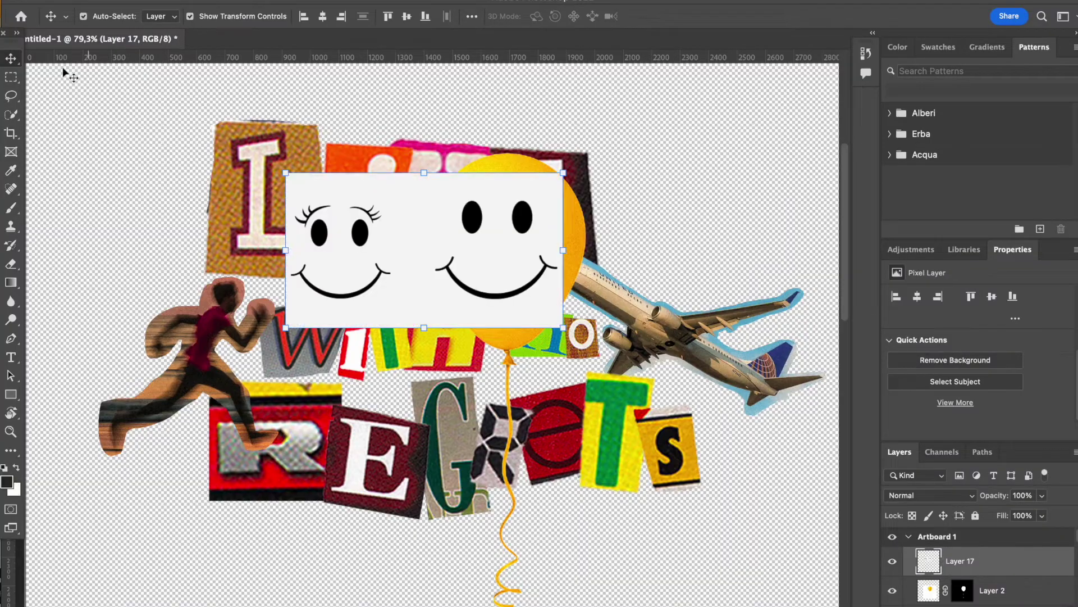
# - Delete the eyelashed face and the pale background from the smiley image, keeping only the plain smiling face
pyautogui.press('m')
pyautogui.moveTo(284, 168); pyautogui.dragTo(416, 347)
pyautogui.press('Delete')
pyautogui.rightClick(11, 114)
pyautogui.click(50, 137)
pyautogui.click(489, 191)
pyautogui.press('Delete')
# - Scale the smiling face down and position it on the upper part of the balloon
pyautogui.press('l')
pyautogui.click(11, 58)
pyautogui.moveTo(558, 250); pyautogui.dragTo(540, 249)
pyautogui.moveTo(511, 245); pyautogui.dragTo(531, 245)
pyautogui.press('Return')
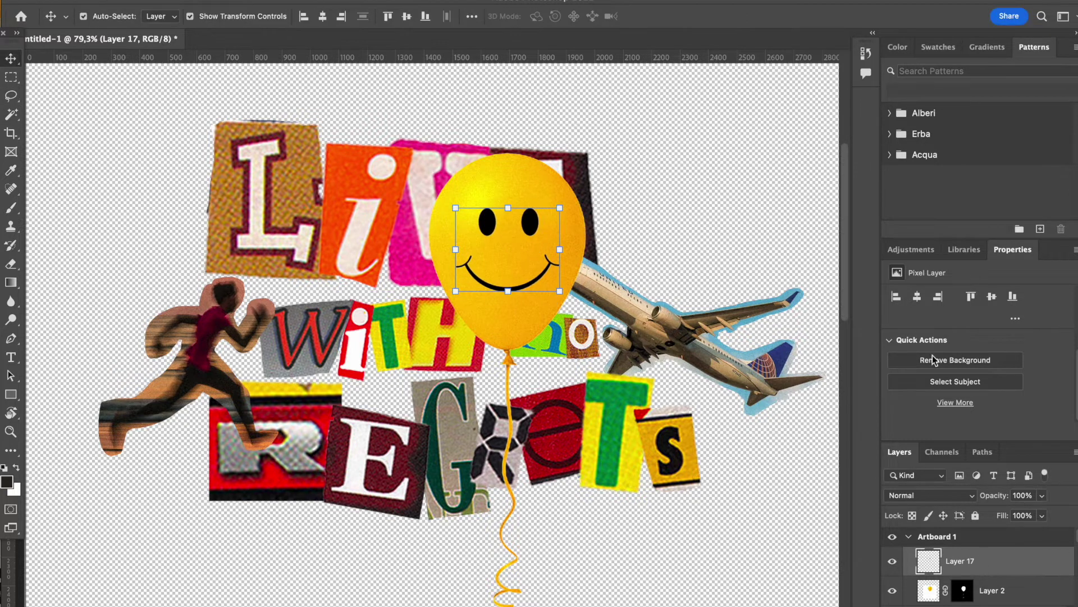
# - Set the smiling face's blend mode to Hard Light and combine the face and balloon layers into one smart object
pyautogui.click(939, 495)
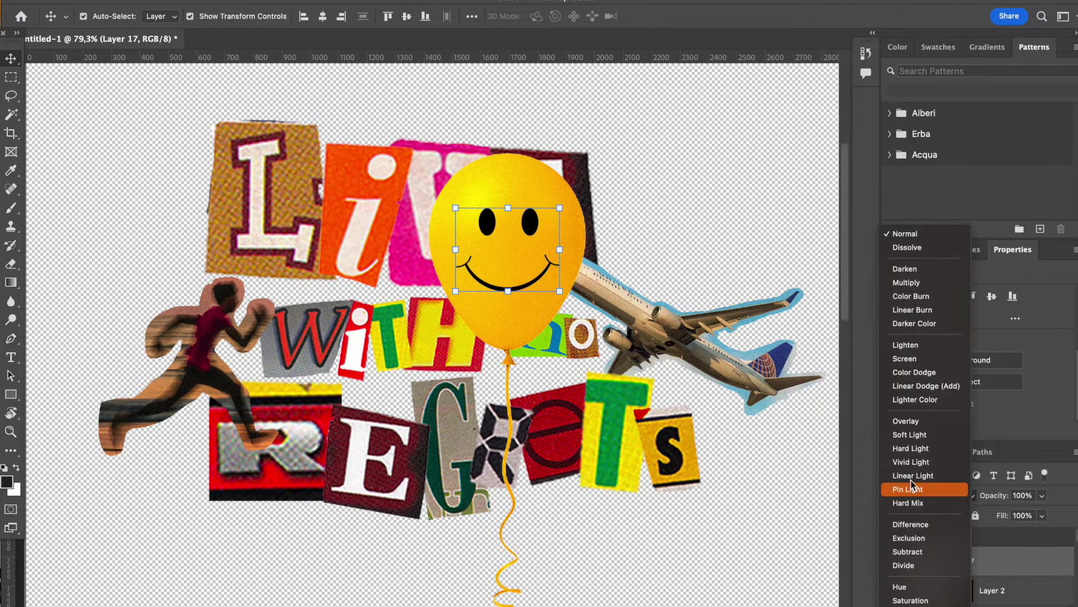
pyautogui.click(917, 447)
pyautogui.keyDown('shift'); pyautogui.click(961, 586); pyautogui.keyUp('shift')
pyautogui.rightClick(949, 561)
pyautogui.click(906, 235)
# - Apply a smart filter to the smiling balloon's smart object
pyautogui.scroll(3, 532, 227)
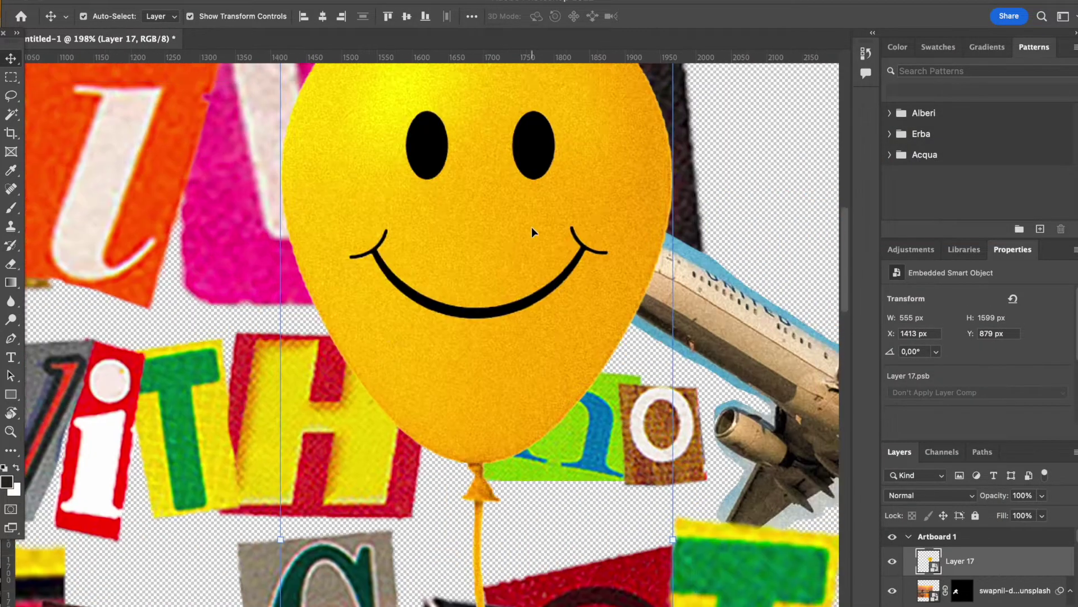
pyautogui.scroll(-4, 532, 227)
pyautogui.click(323, 1)
pyautogui.click(414, 86)
pyautogui.click(956, 587)
# - Shrink the smiling balloon, tilt it slightly and place it between the words WITH and NO
pyautogui.press('super+t')
pyautogui.moveTo(534, 427); pyautogui.dragTo(431, 426)
pyautogui.moveTo(392, 379); pyautogui.dragTo(165, 286)
pyautogui.moveTo(244, 275); pyautogui.dragTo(259, 297)
pyautogui.moveTo(171, 285); pyautogui.dragTo(107, 254)
pyautogui.moveTo(161, 219); pyautogui.dragTo(118, 280)
pyautogui.moveTo(105, 323); pyautogui.dragTo(433, 386)
pyautogui.click(705, 16)
pyautogui.click(708, 87)
# - Duplicate the small balloon to between the L and i of LIVE, tilting the copy about -8.5°
pyautogui.scroll(-4, 348, 335)
pyautogui.scroll(2, 253, 326)
pyautogui.scroll(1, 481, 400)
pyautogui.click(635, 167)
pyautogui.keyDown('alt'); pyautogui.moveTo(438, 394); pyautogui.dragTo(269, 180); pyautogui.keyUp('alt')
pyautogui.moveTo(235, 228); pyautogui.dragTo(259, 195)
pyautogui.press('Return')
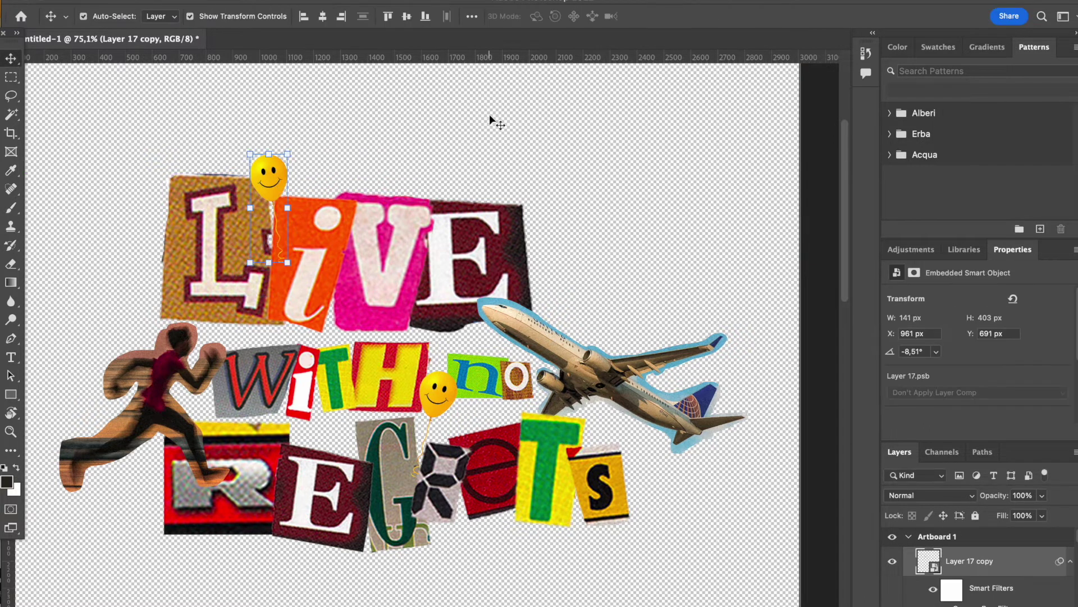
pyautogui.click(400, 150)
# - Add a second 3000 × 3000 px artboard to the left of the collage artboard
pyautogui.scroll(-5, 400, 151)
pyautogui.scroll(4, 440, 383)
pyautogui.scroll(-1, 598, 295)
pyautogui.scroll(-1, 598, 296)
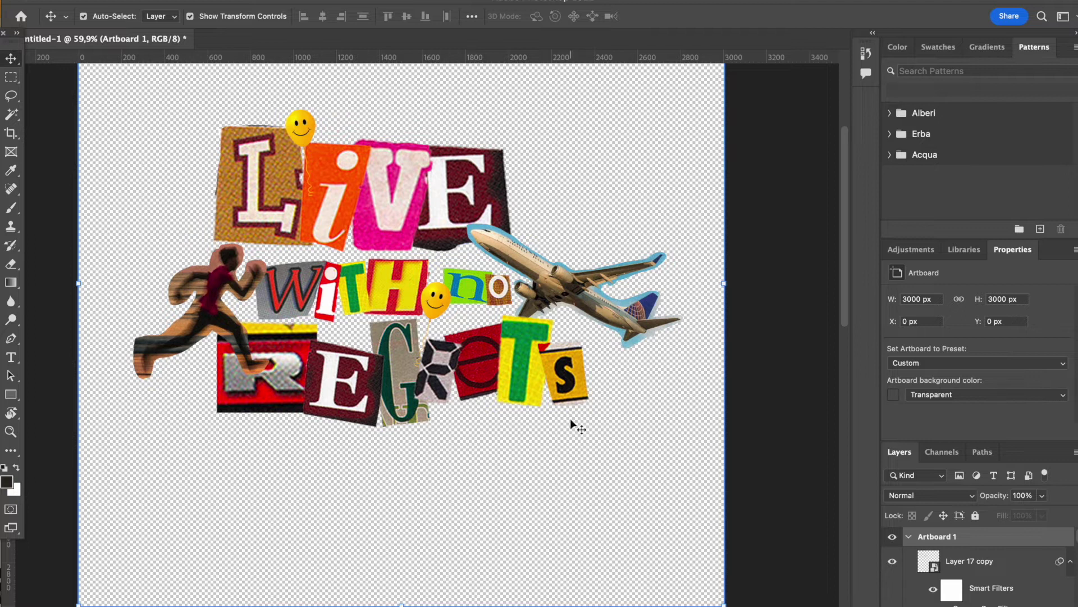
pyautogui.scroll(-3, 571, 419)
pyautogui.hotkey('shift', 'v')
pyautogui.click(212, 310)
# - Switch to Finder and browse to the TEE folder with the T-shirt mockup files
pyautogui.press('super+Tab')
pyautogui.click(312, 90)
pyautogui.click(312, 89)
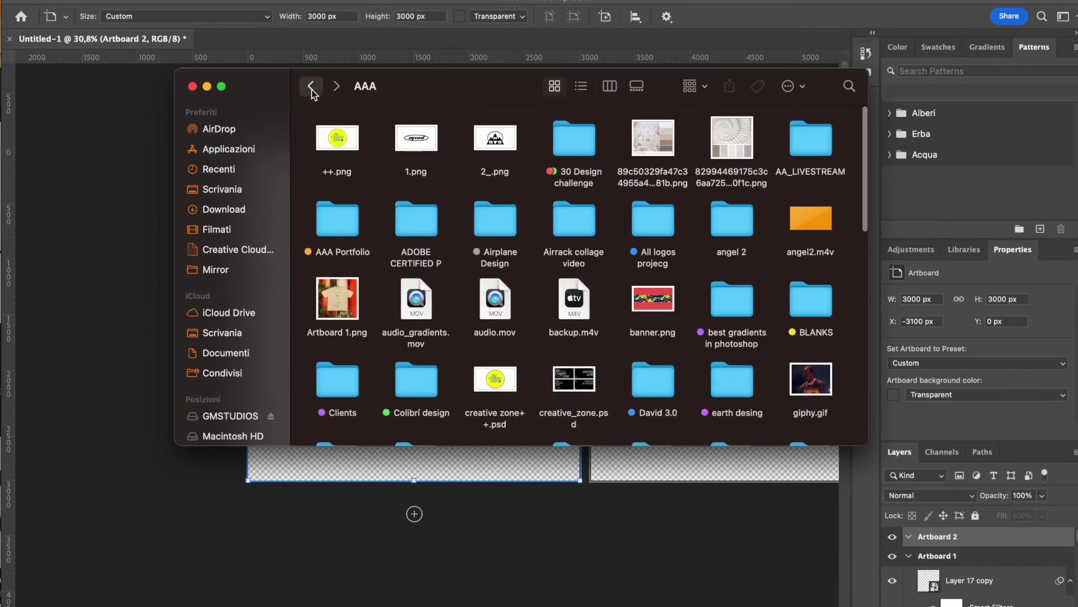
pyautogui.click(312, 89)
pyautogui.scroll(-1, 541, 224)
pyautogui.doubleClick(337, 202)
pyautogui.doubleClick(729, 137)
# - Place TEE WHITE.psd in the new artboard, enlarged to about 5069 × 1907 px with the shirt's back view inside the frame
pyautogui.click(467, 448)
pyautogui.press('Escape')
pyautogui.press('v')
pyautogui.press('super+Tab')
pyautogui.moveTo(433, 224); pyautogui.dragTo(432, 540)
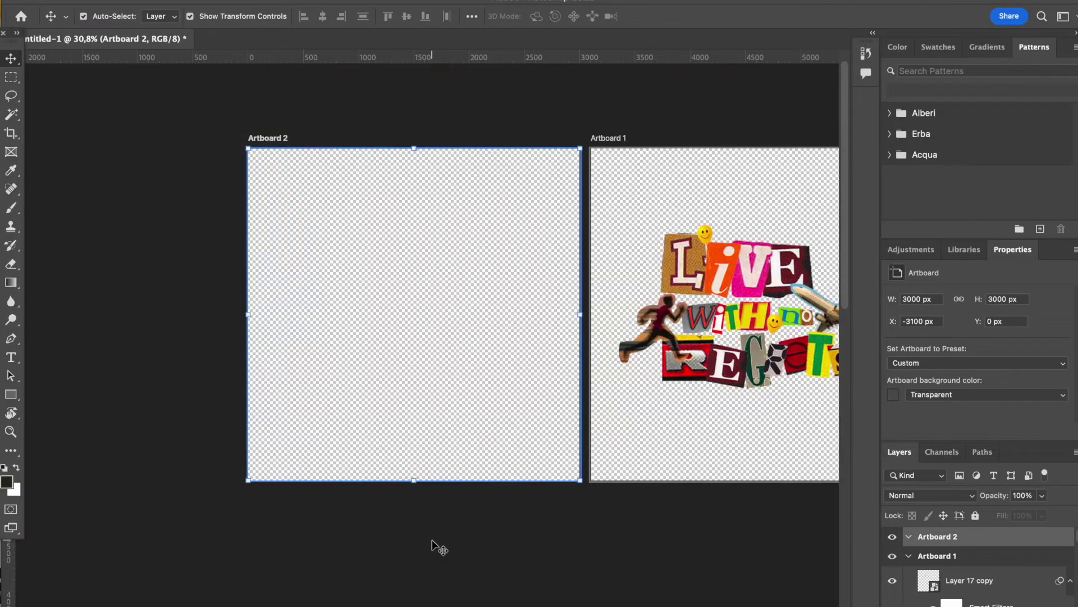
pyautogui.moveTo(247, 314); pyautogui.dragTo(91, 314)
pyautogui.moveTo(460, 267); pyautogui.dragTo(462, 316)
pyautogui.press('Return')
# - Draw a rectangle of about 3406 × 3672 px covering the shirt artboard and move its layer beneath the T-shirt
pyautogui.click(11, 395)
pyautogui.moveTo(590, 510); pyautogui.dragTo(583, 509)
pyautogui.moveTo(961, 560); pyautogui.dragTo(954, 598)
# - Try a bright yellow fill on the background rectangle
pyautogui.click(935, 398)
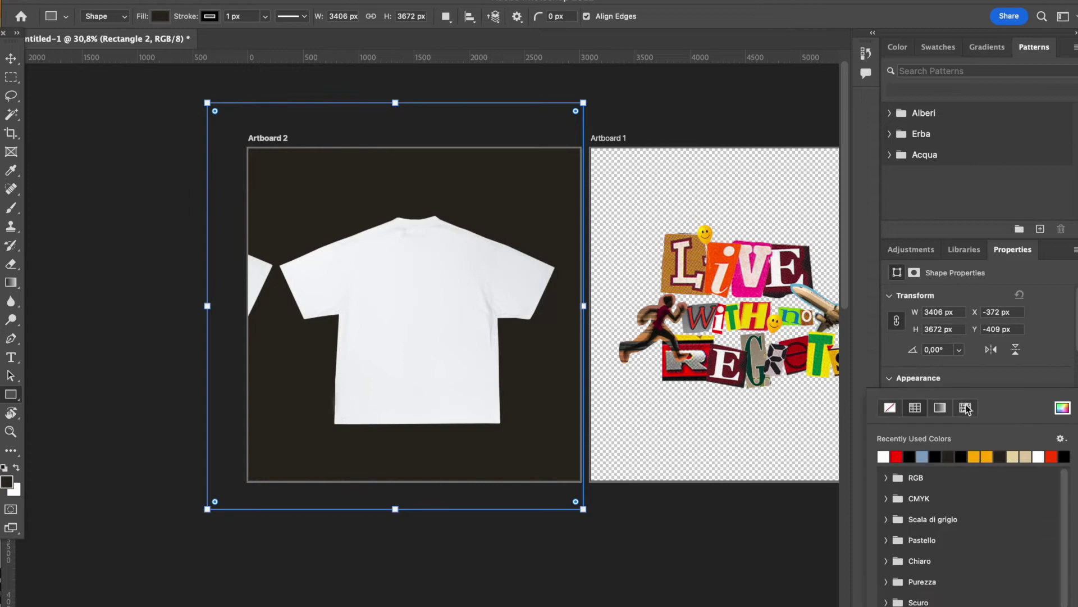
pyautogui.click(910, 456)
pyautogui.click(1062, 408)
pyautogui.click(895, 517)
pyautogui.click(1023, 386)
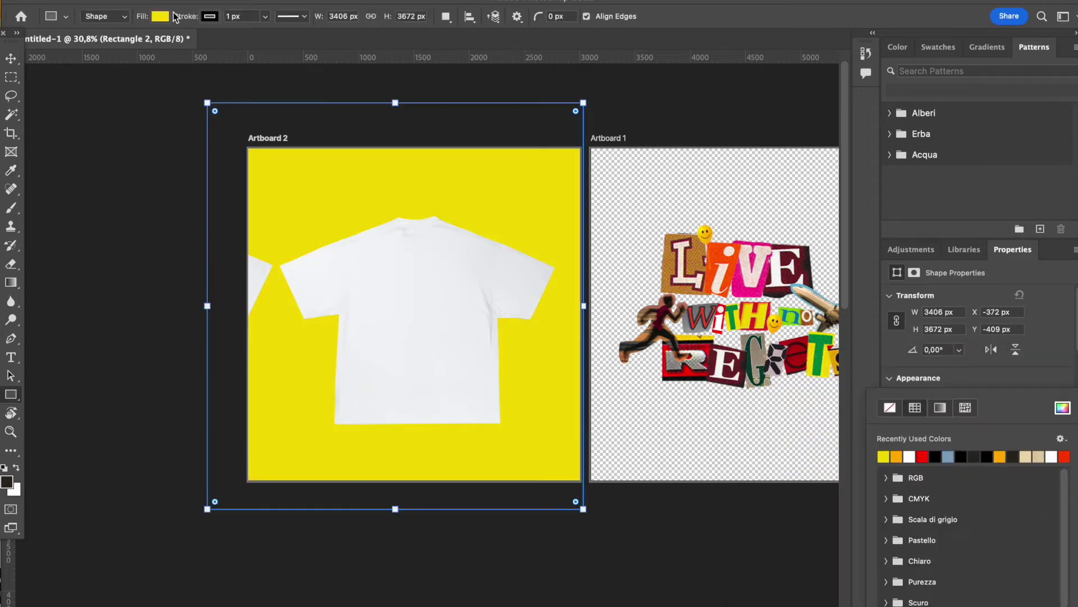
# - Fill the background rectangle behind the T-shirt with red
pyautogui.press('v')
pyautogui.click(932, 398)
pyautogui.click(909, 457)
pyautogui.click(621, 510)
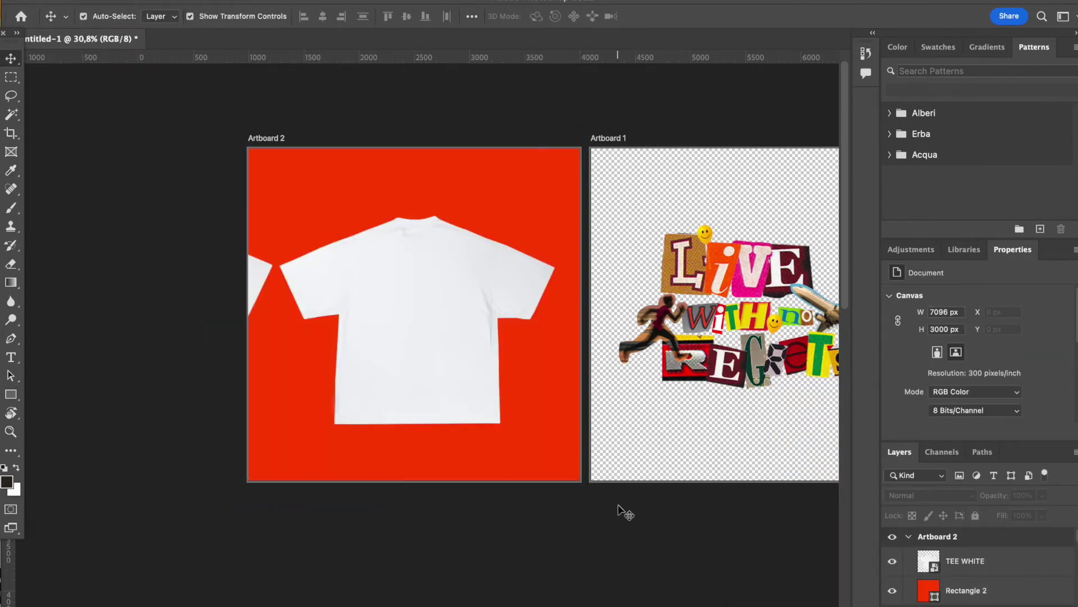
# - Try a scaled-down copy of the collage on the shirt's upper back, and delete it
pyautogui.hscroll(10, 432, 320)
pyautogui.scroll(-5, 1027, 604)
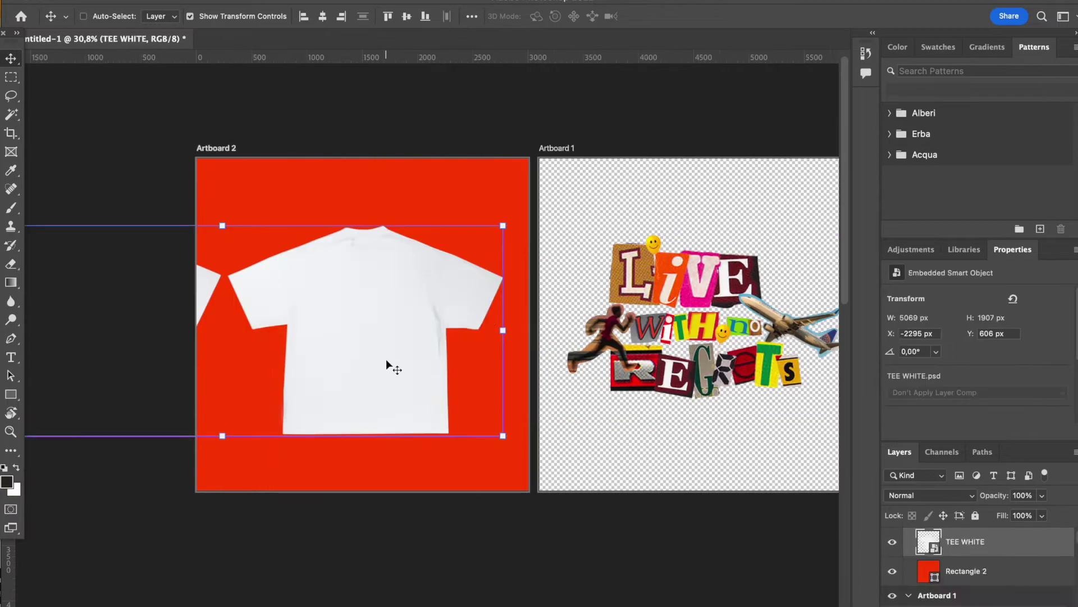
pyautogui.hotkey('ctrl', 'v')
pyautogui.rightClick(986, 542)
pyautogui.press('Escape')
pyautogui.scroll(1, 427, 347)
pyautogui.hotkey('ctrl', 't')
pyautogui.moveTo(489, 506); pyautogui.dragTo(412, 287)
pyautogui.press('Return')
pyautogui.scroll(3, 416, 296)
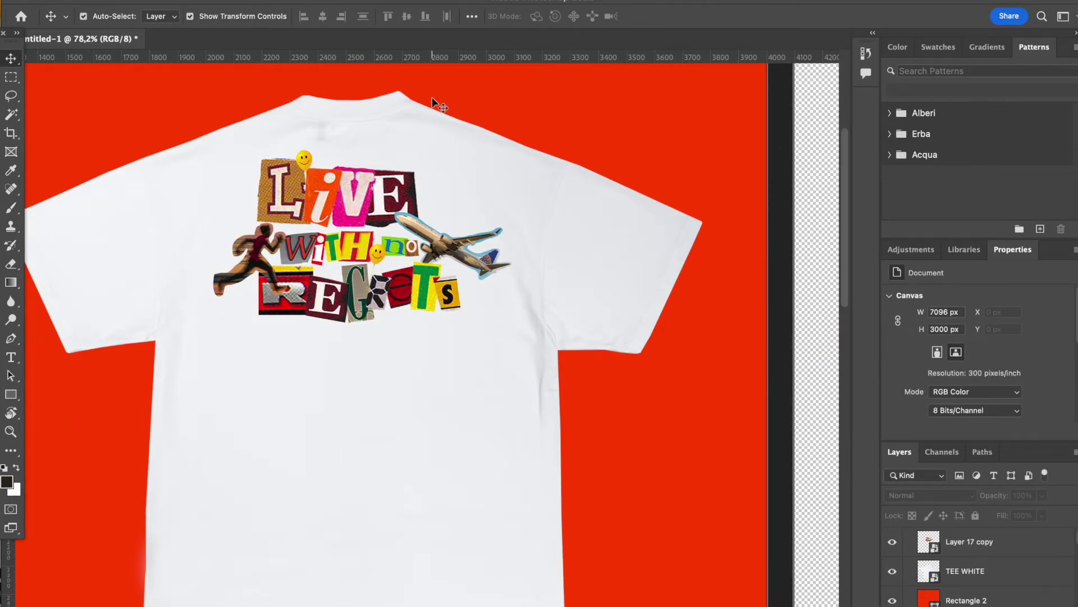
pyautogui.click(393, 247)
pyautogui.press('Delete')
# - Move the letter R's layer to the top of the collage so it covers the runner's foot
pyautogui.hscroll(-10, 565, 568)
pyautogui.click(302, 344)
pyautogui.moveTo(966, 601); pyautogui.dragTo(989, 531)
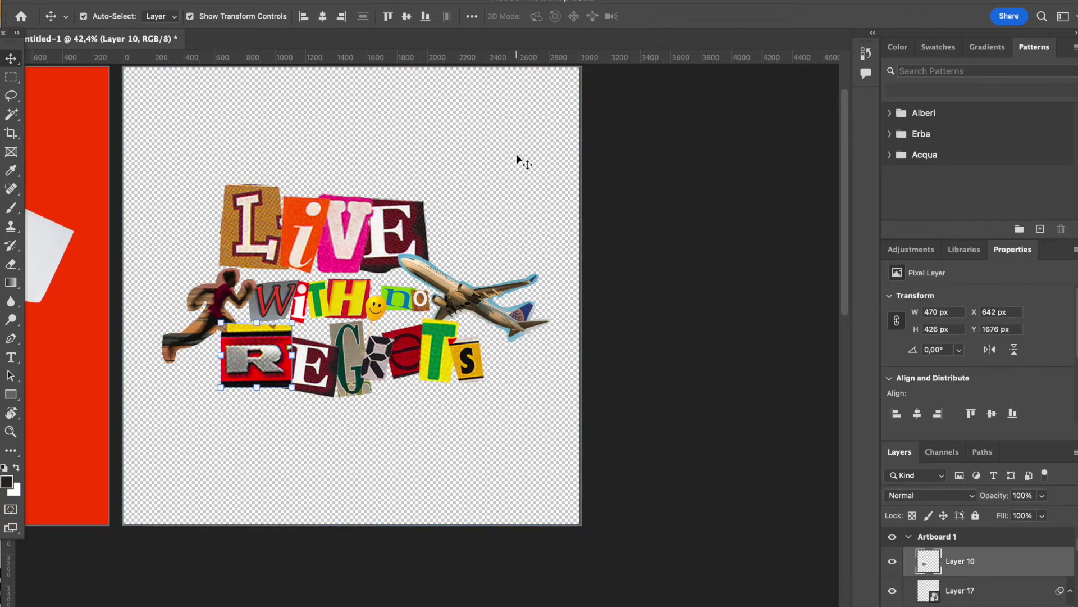
# - Duplicate the whole collage onto the shirt artboard and convert the copy to a single smart object
pyautogui.scroll(-3, 517, 153)
pyautogui.click(534, 369)
pyautogui.moveTo(533, 368); pyautogui.dragTo(100, 278)
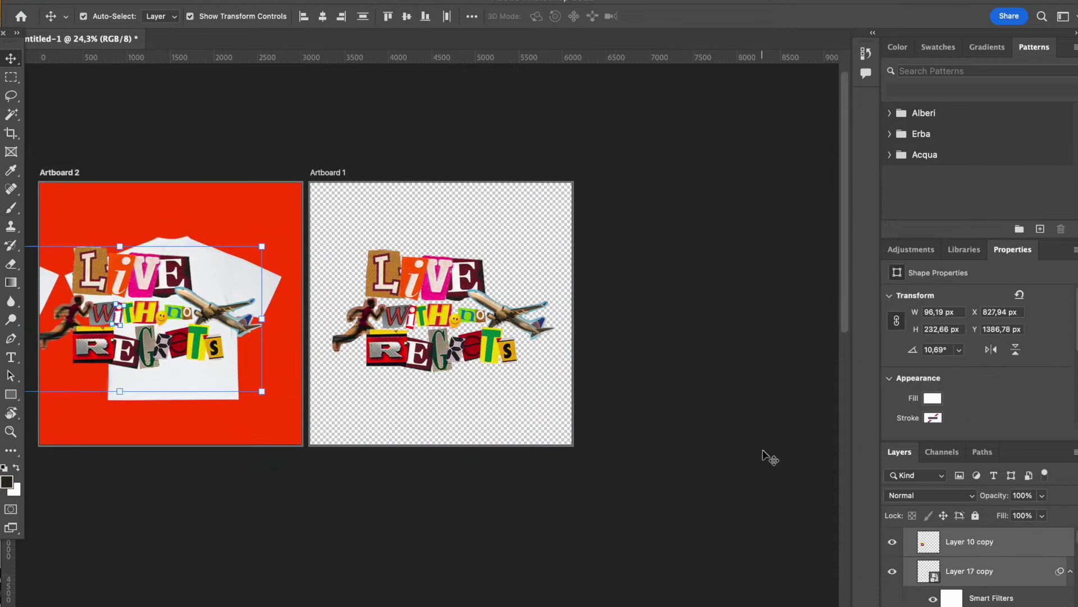
pyautogui.rightClick(984, 543)
pyautogui.click(892, 596)
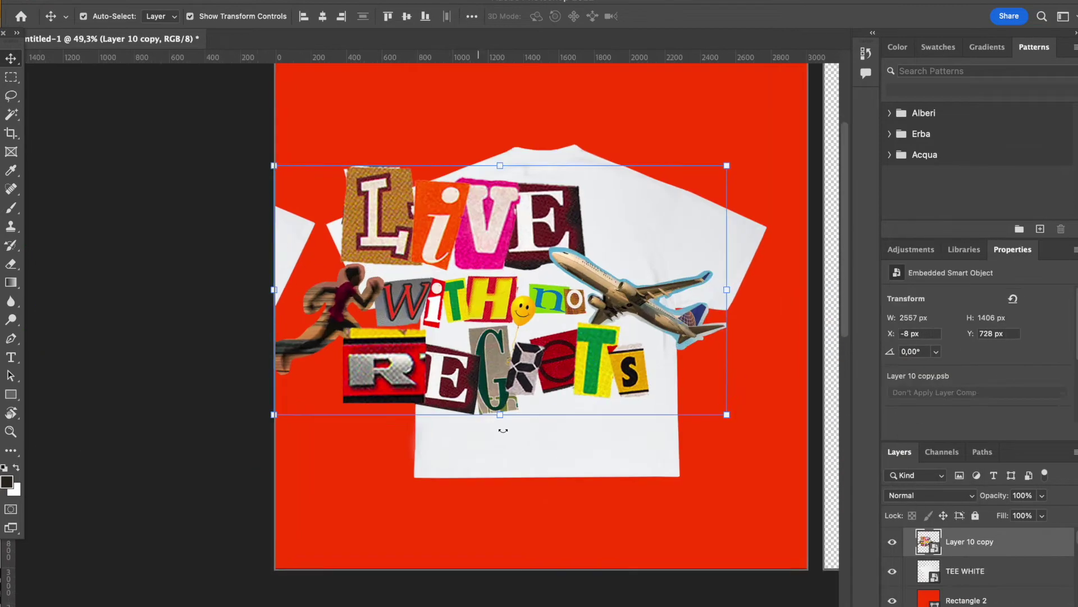
# - Try the collage copy scaled to 42.42% on the shirt's upper back, and delete it
pyautogui.hotkey('ctrl', 't')
pyautogui.moveTo(727, 568); pyautogui.dragTo(645, 248)
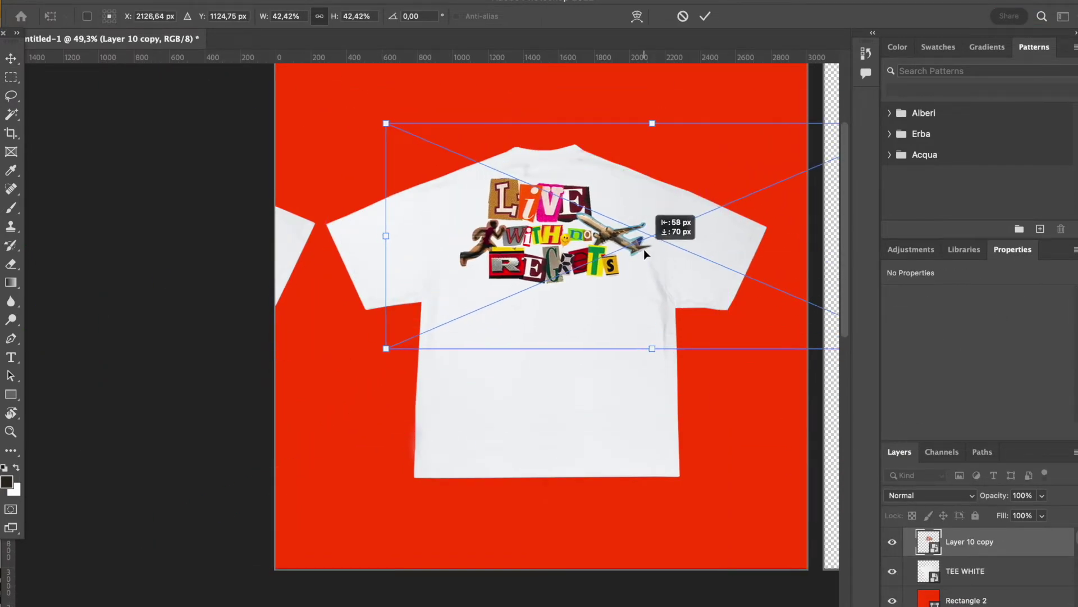
pyautogui.press('Return')
pyautogui.click(763, 371)
pyautogui.scroll(2, 764, 370)
pyautogui.click(515, 338)
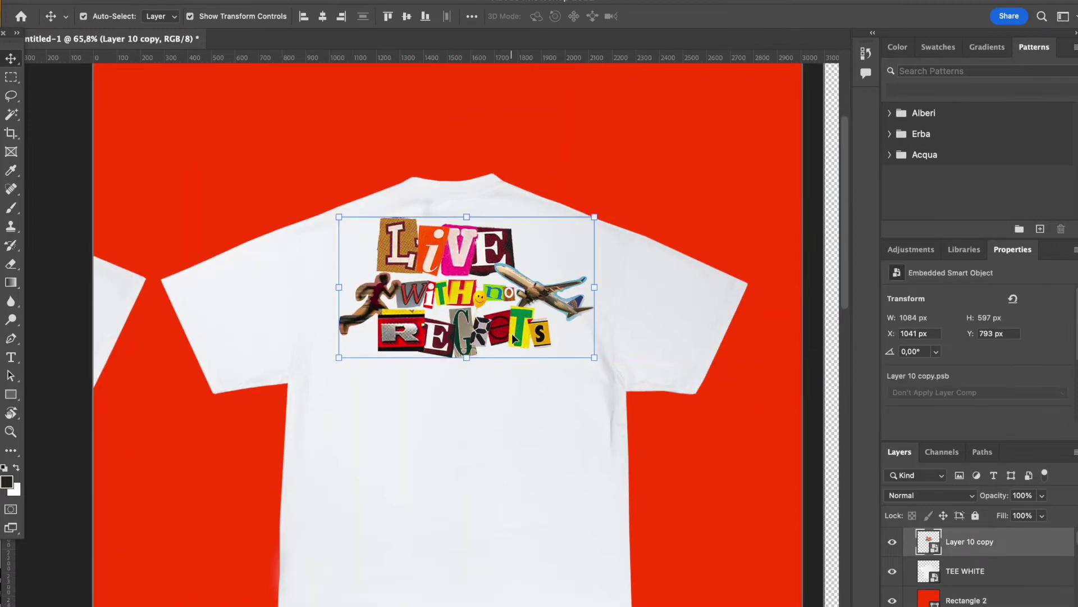
pyautogui.press('Delete')
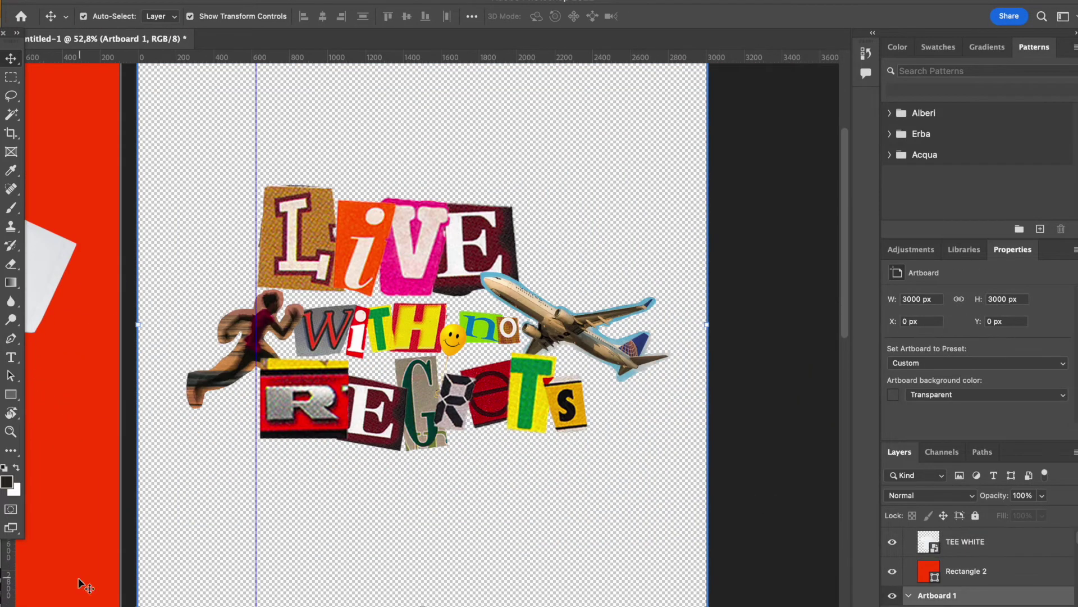
# - Set a vertical guide at the right end of REGRETS and add the text "Thank me later!" in Cooper Std Black, 20 pt, beneath the lettering
pyautogui.moveTo(588, 518); pyautogui.dragTo(588, 517)
pyautogui.scroll(3, 450, 518)
pyautogui.scroll(-1, 229, 493)
pyautogui.press('t')
pyautogui.click(287, 465)
pyautogui.write('Thank me later!')
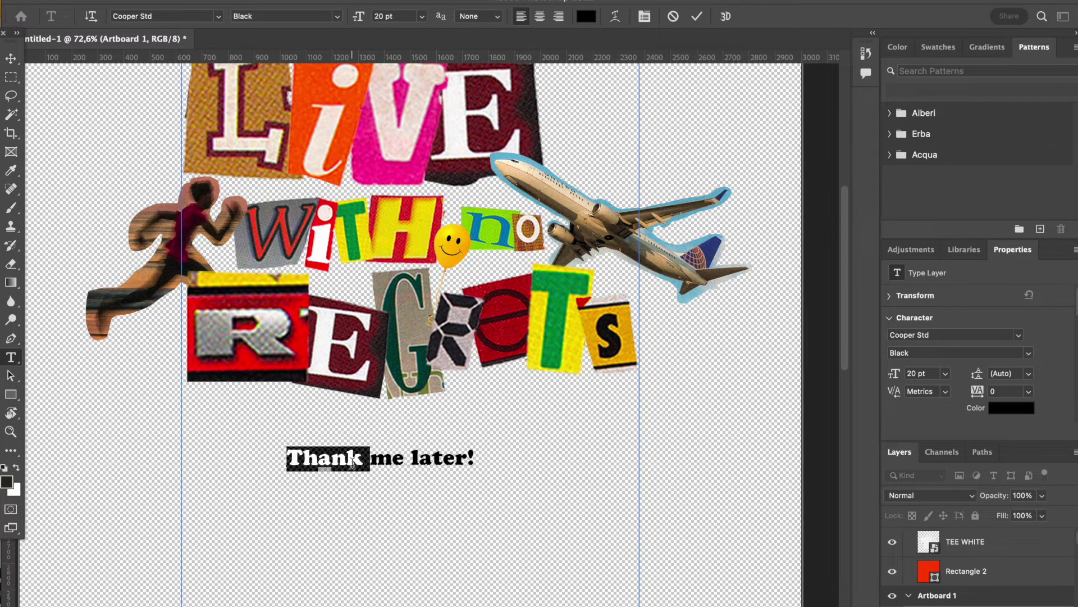
# - Change the caption to "Global Mind Studios" and center it between the guides directly below REGRETS
pyautogui.click(11, 58)
pyautogui.moveTo(358, 459); pyautogui.dragTo(254, 421)
pyautogui.scroll(-5, 427, 348)
pyautogui.click(424, 388)
pyautogui.moveTo(412, 387); pyautogui.dragTo(458, 387)
pyautogui.click(324, 17)
pyautogui.moveTo(625, 442); pyautogui.dragTo(612, 447)
pyautogui.moveTo(231, 79); pyautogui.dragTo(257, 74)
pyautogui.click(470, 190)
# - Create a separate "07" text from the caption and move it near the left guide
pyautogui.scroll(5, 427, 347)
pyautogui.doubleClick(479, 477)
pyautogui.moveTo(488, 475); pyautogui.dragTo(488, 519)
pyautogui.write('07')
pyautogui.click(11, 58)
pyautogui.moveTo(345, 516); pyautogui.dragTo(226, 470)
# - Scale the "07" down to 12.35 pt and align it under the left edge of the R
pyautogui.doubleClick(249, 471)
pyautogui.click(11, 59)
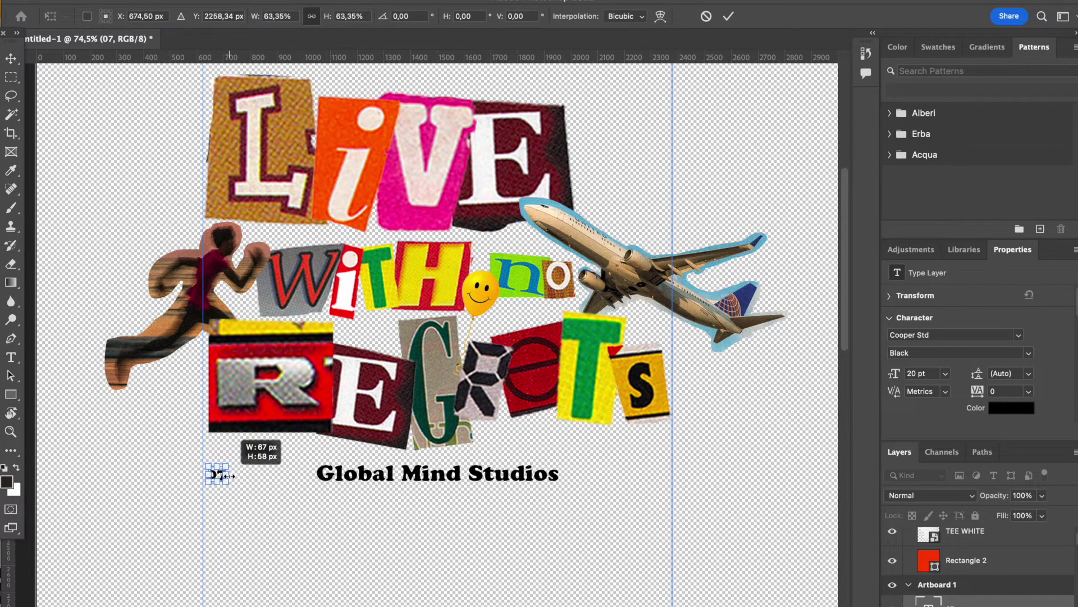
pyautogui.press('Return')
pyautogui.click(354, 517)
pyautogui.hscroll(2, 354, 517)
pyautogui.doubleClick(163, 454)
pyautogui.click(11, 58)
# - Duplicate the small "07" and change the copy's text to "22"
pyautogui.scroll(5, 166, 453)
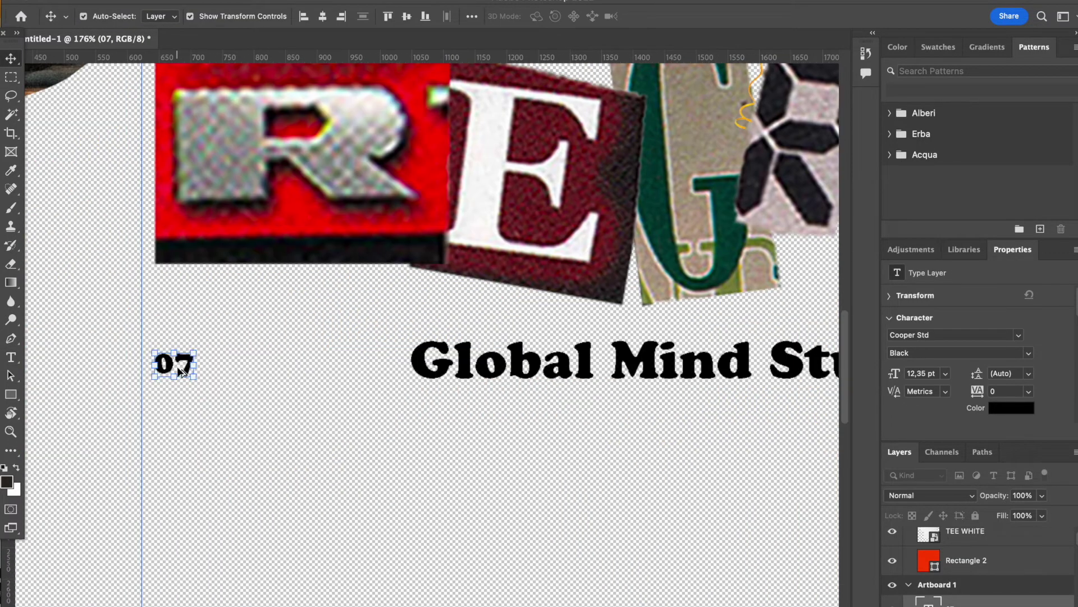
pyautogui.moveTo(177, 366); pyautogui.dragTo(458, 492)
pyautogui.hscroll(2, 458, 492)
pyautogui.doubleClick(387, 489)
pyautogui.write('22')
pyautogui.click(10, 58)
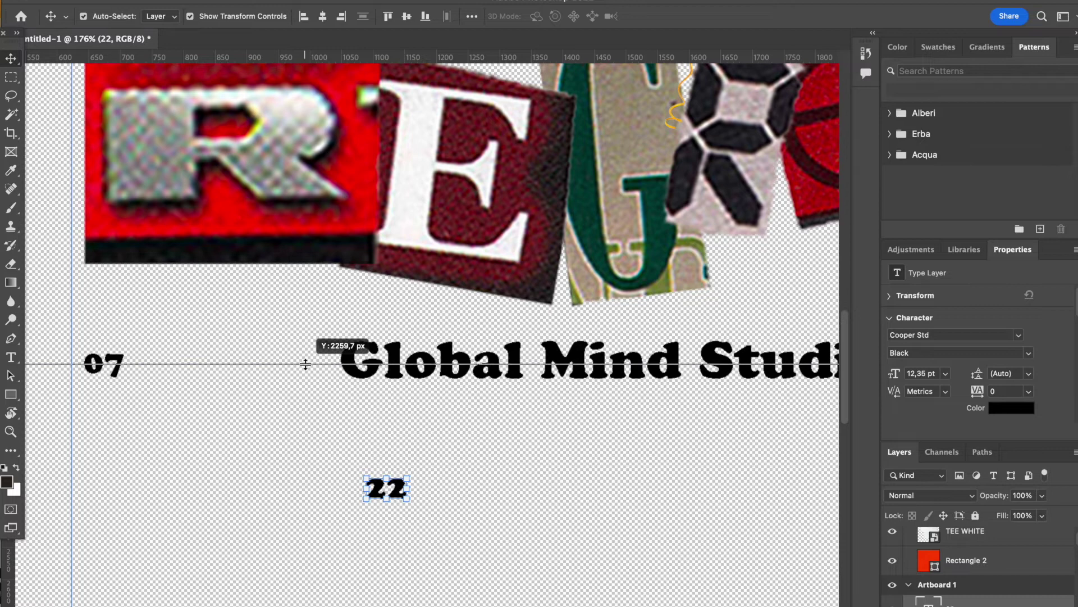
# - Add a horizontal guide at about 2260 px through the caption row and move the "22" onto it beneath the final S
pyautogui.moveTo(306, 364); pyautogui.dragTo(305, 363)
pyautogui.hscroll(4, 397, 488)
pyautogui.click(397, 488)
pyautogui.scroll(-3, 397, 489)
pyautogui.moveTo(160, 478); pyautogui.dragTo(783, 380)
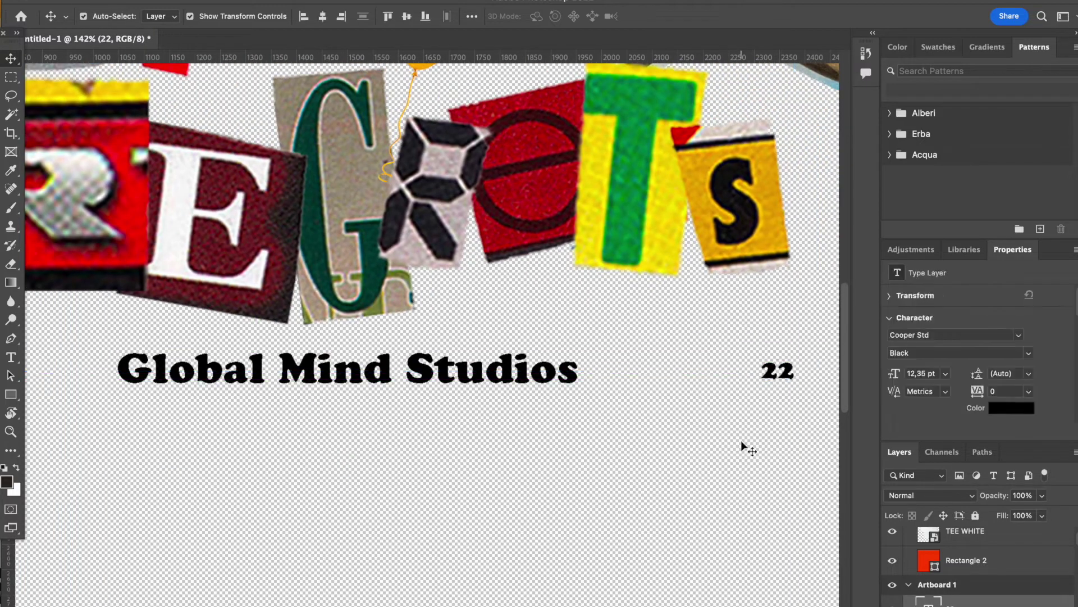
pyautogui.click(741, 448)
# - Set guides at the runner's left edge and the airplane's right edge, and spread the "07" and "22" outward toward them
pyautogui.scroll(-3, 742, 447)
pyautogui.scroll(3, 186, 380)
pyautogui.hscroll(1, 278, 399)
pyautogui.scroll(-3, 277, 399)
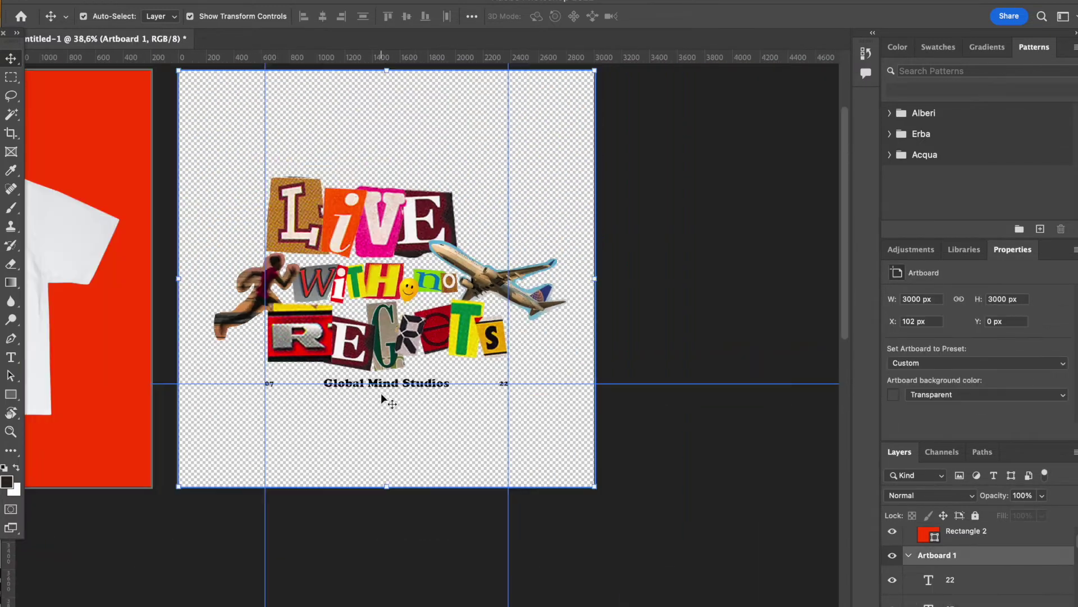
pyautogui.scroll(1, 426, 468)
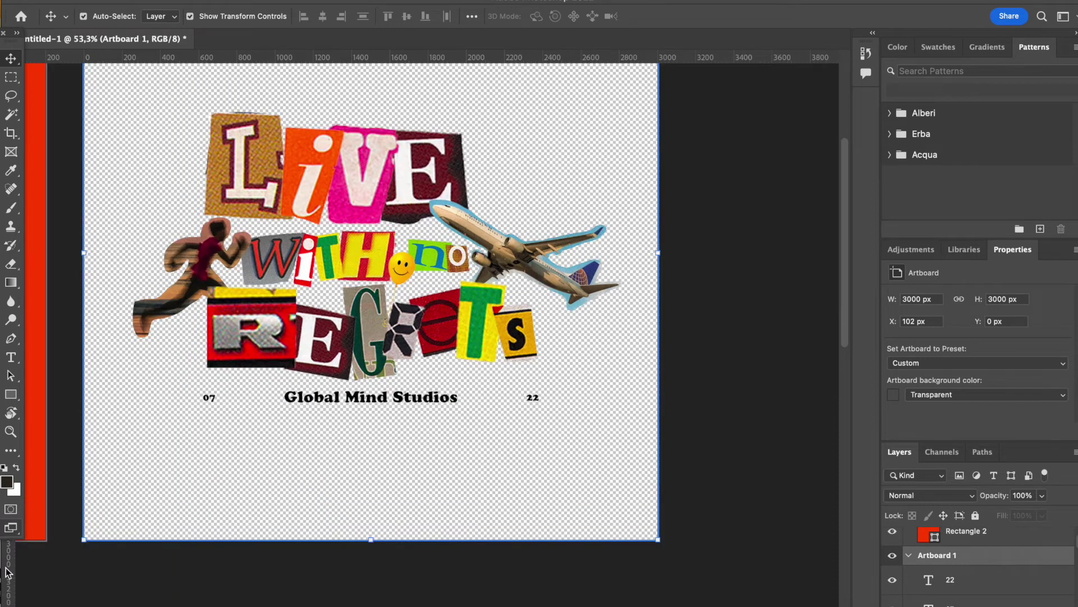
pyautogui.moveTo(545, 407); pyautogui.dragTo(627, 406)
pyautogui.moveTo(133, 561); pyautogui.dragTo(133, 560)
pyautogui.moveTo(209, 399); pyautogui.dragTo(165, 399)
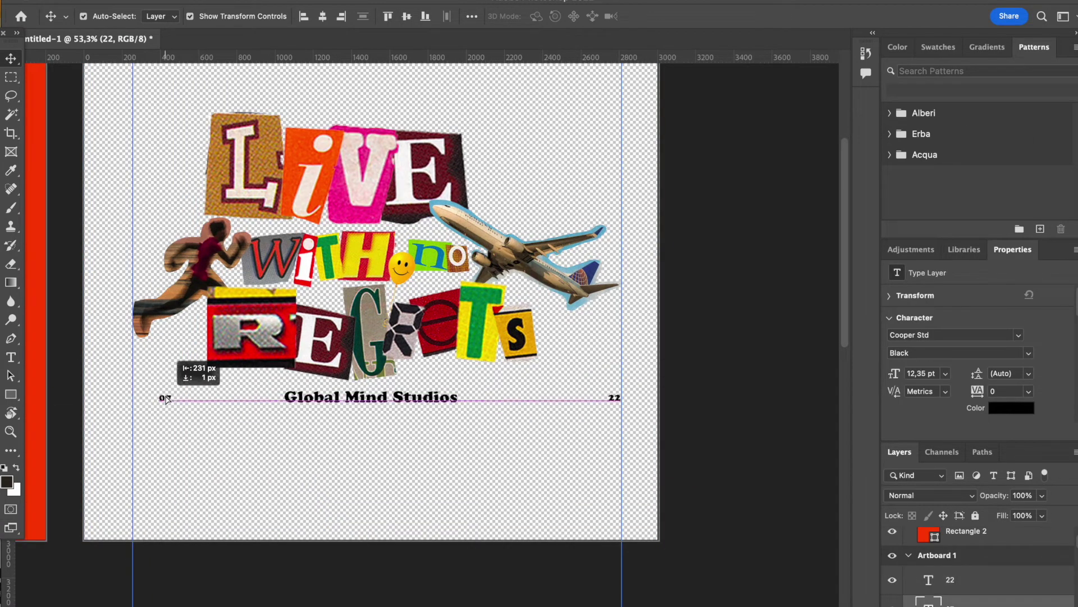
pyautogui.click(453, 389)
pyautogui.keyDown('ctrl'); pyautogui.click(615, 400); pyautogui.keyUp('ctrl')
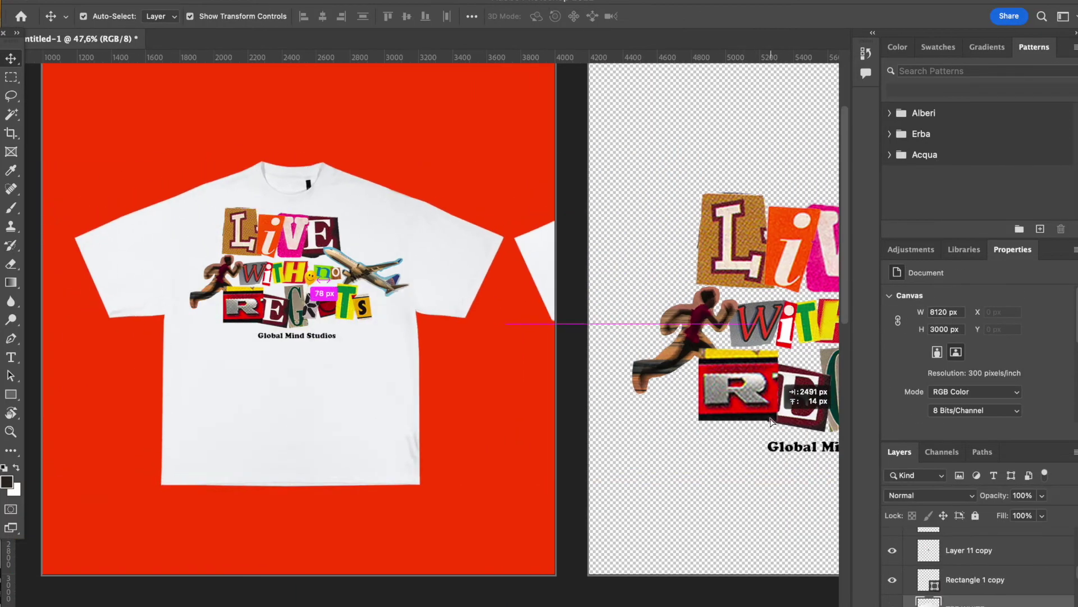
# - Try a duplicate of the "Global Mind Studios" caption about 55 px below the original on the shirt
pyautogui.hotkey('shift', 'v')
pyautogui.scroll(3, 393, 393)
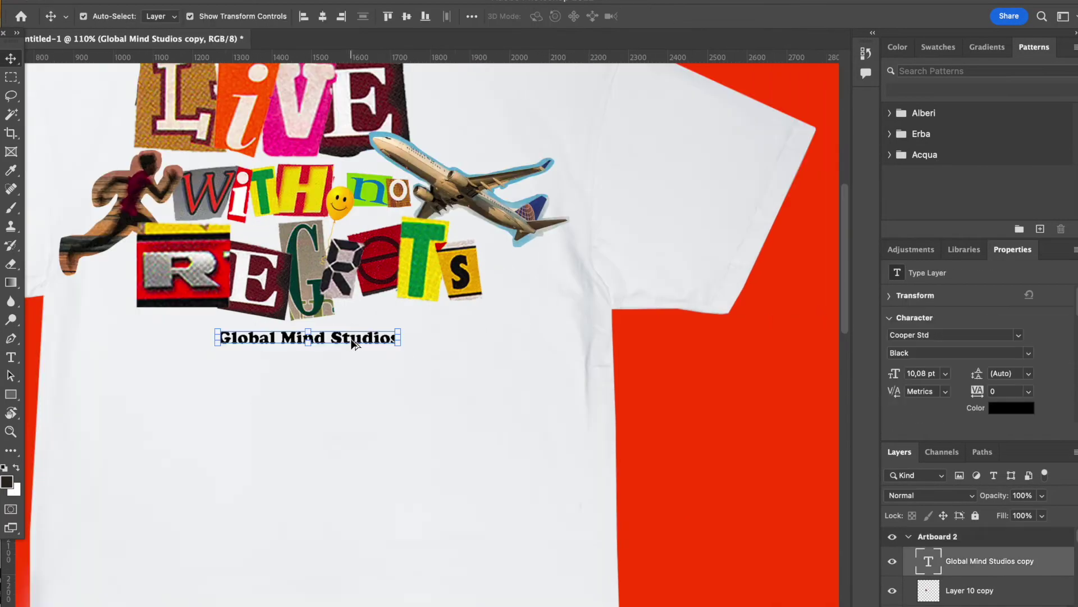
pyautogui.moveTo(350, 339); pyautogui.dragTo(352, 365)
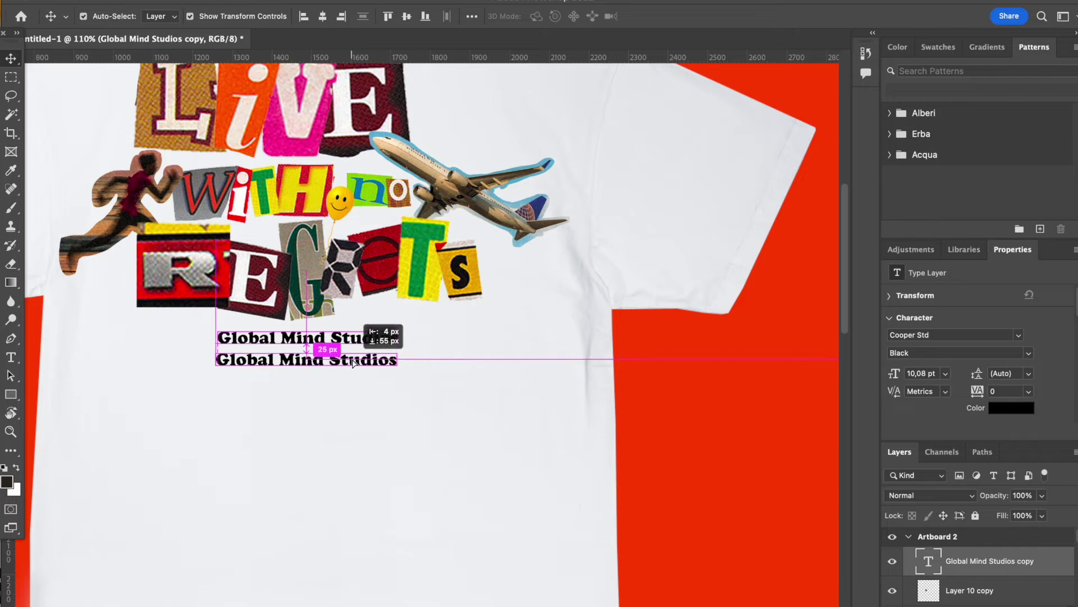
pyautogui.scroll(-2, 352, 365)
pyautogui.scroll(3, 355, 361)
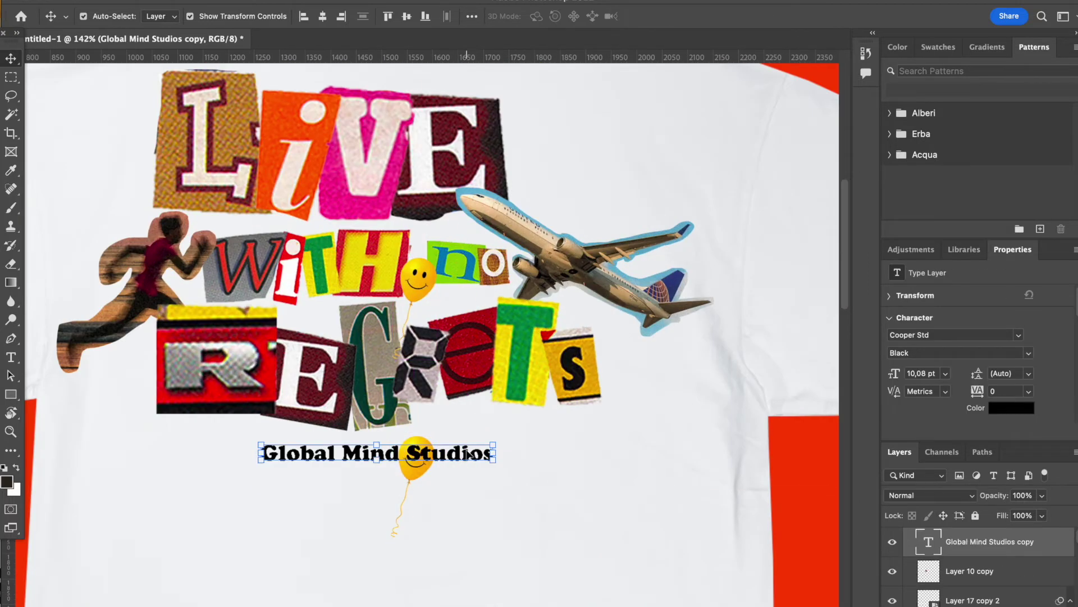
pyautogui.scroll(-3, 466, 452)
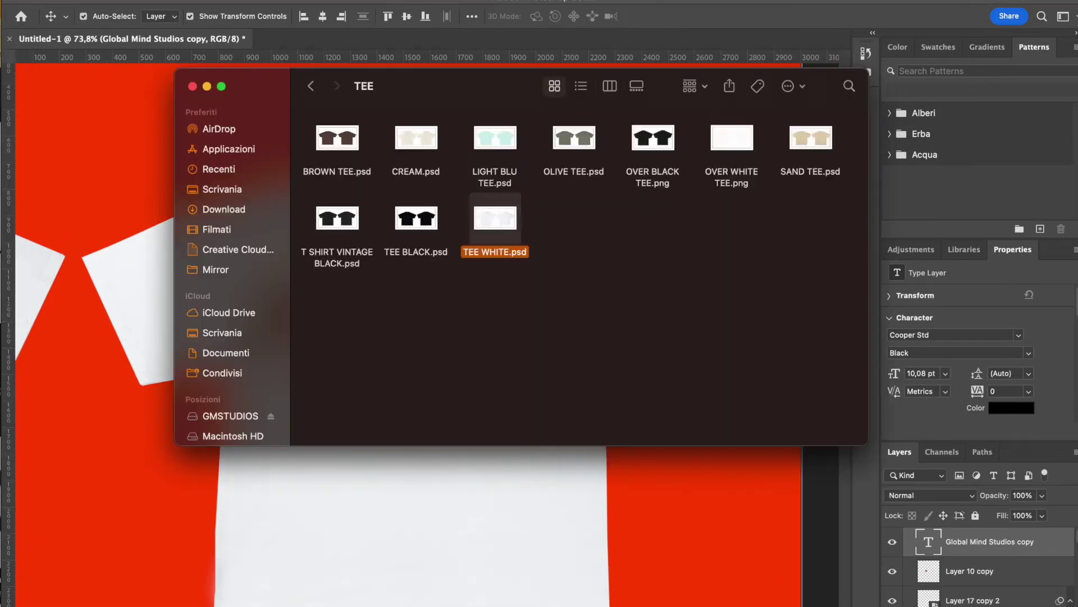
# - Go back out of the TEE folder and open the earlier design file day 1.psd
pyautogui.click(310, 86)
pyautogui.click(310, 85)
pyautogui.click(816, 128)
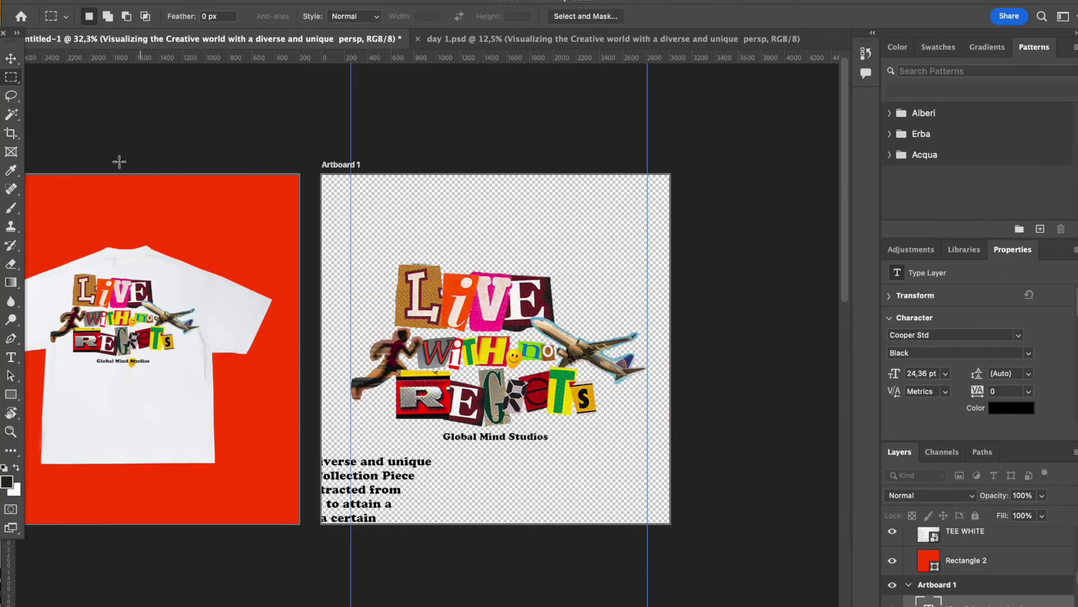
# - Scale the "Visualizing the Creative world" paragraph down to about 10.48 pt and place it beneath the "Global Mind Studios" caption on Artboard 1
pyautogui.click(11, 58)
pyautogui.moveTo(365, 489); pyautogui.dragTo(643, 505)
pyautogui.moveTo(710, 513); pyautogui.dragTo(513, 457)
pyautogui.press('Return')
pyautogui.doubleClick(483, 514)
pyautogui.click(11, 58)
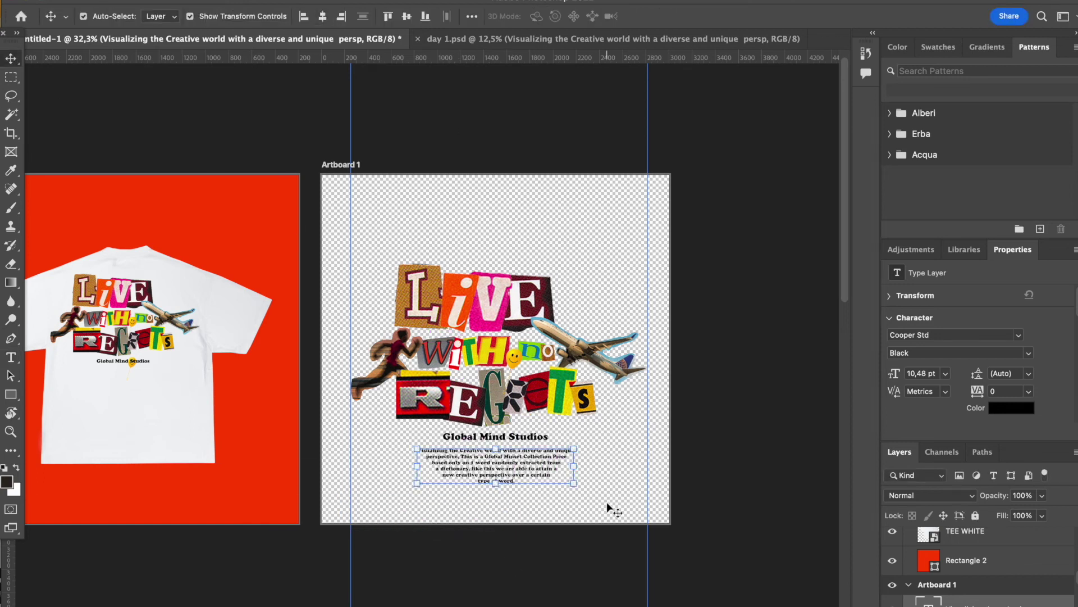
# - Remove the extra line breaks from the descriptive paragraph so its text runs across three wide lines
pyautogui.doubleClick(494, 467)
pyautogui.scroll(10, 494, 468)
pyautogui.click(211, 465)
pyautogui.press('BackSpace')
pyautogui.scroll(-8, 351, 422)
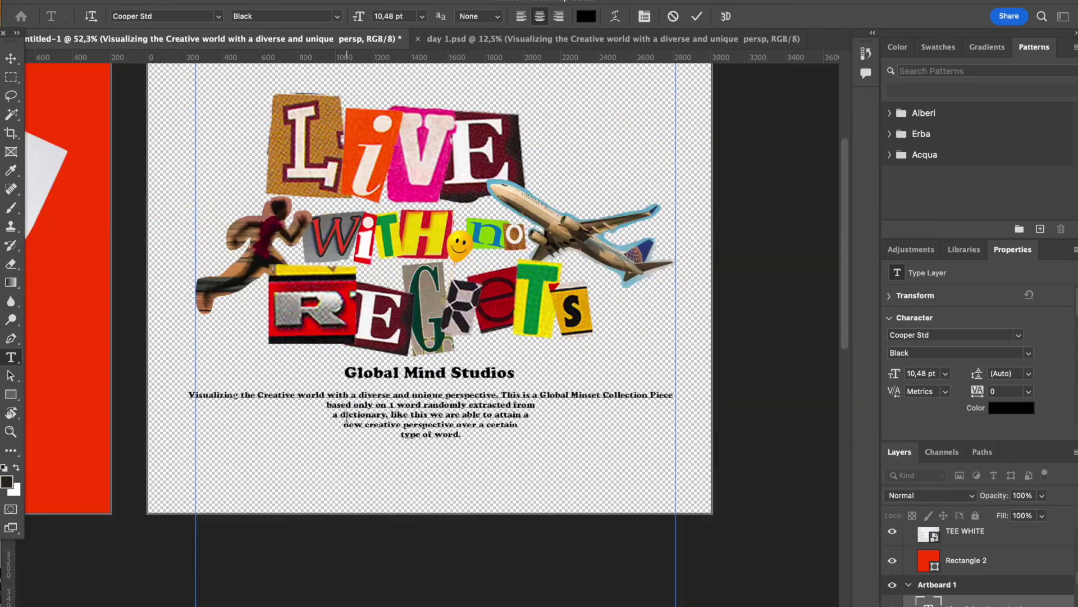
pyautogui.click(334, 417)
pyautogui.press('BackSpace')
pyautogui.scroll(6, 334, 416)
pyautogui.click(381, 487)
pyautogui.press('BackSpace')
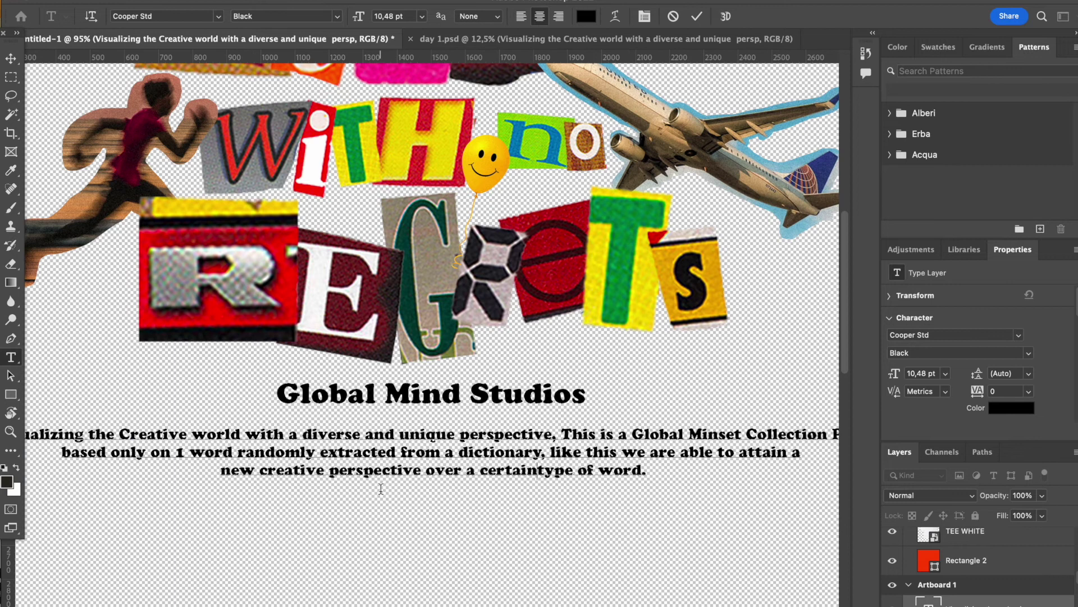
# - Scale the three-line paragraph down to about 7.6 pt beneath the caption, and separate "certain" and "type" with a space
pyautogui.scroll(-4, 381, 489)
pyautogui.click(10, 58)
pyautogui.moveTo(431, 438); pyautogui.dragTo(483, 414)
pyautogui.press('Return')
pyautogui.click(479, 442)
pyautogui.click(529, 464)
pyautogui.scroll(-2, 529, 464)
pyautogui.scroll(4, 506, 443)
# - Select the whole descriptive paragraph, try several line spacings, and set its leading to 7 pt
pyautogui.doubleClick(485, 422)
pyautogui.click(1029, 373)
pyautogui.click(1020, 544)
pyautogui.click(1030, 375)
pyautogui.click(1012, 434)
pyautogui.click(1030, 375)
pyautogui.click(1014, 448)
pyautogui.click(1029, 374)
pyautogui.click(1014, 435)
pyautogui.click(1030, 374)
pyautogui.click(1011, 421)
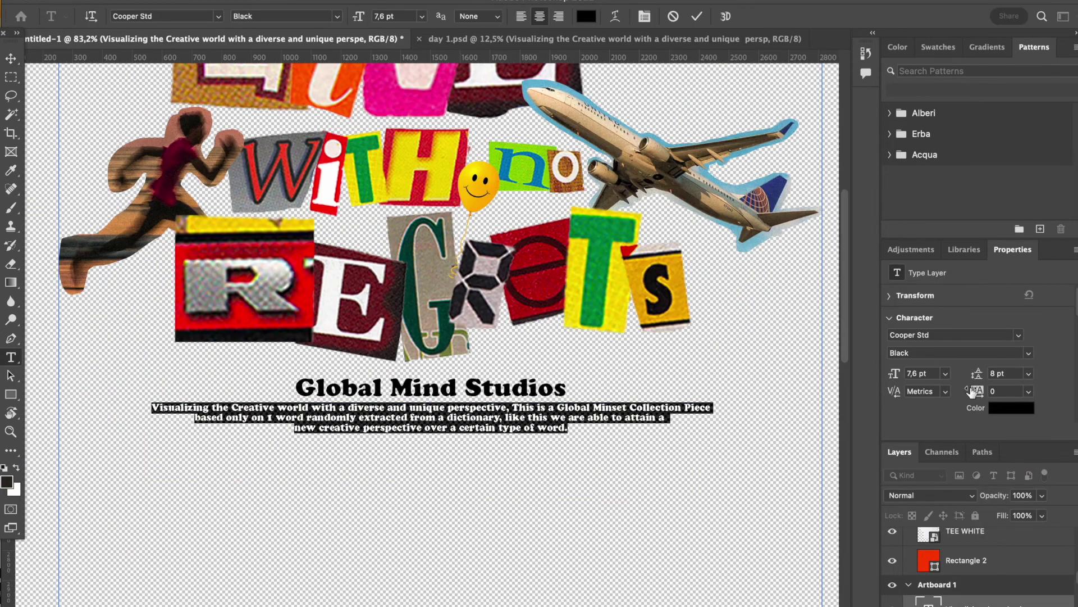
pyautogui.click(1029, 373)
pyautogui.click(1011, 421)
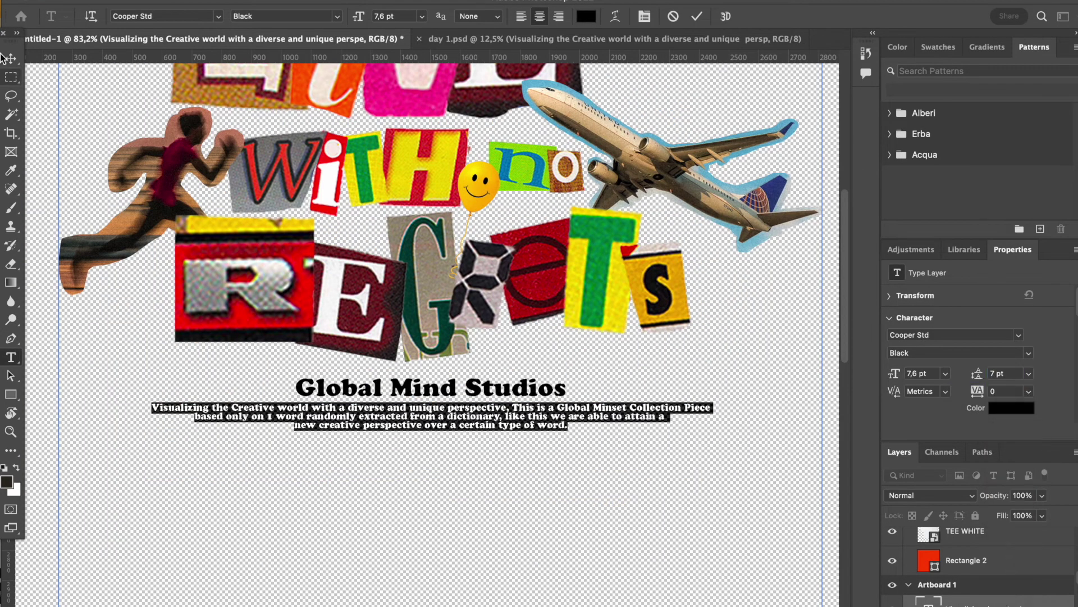